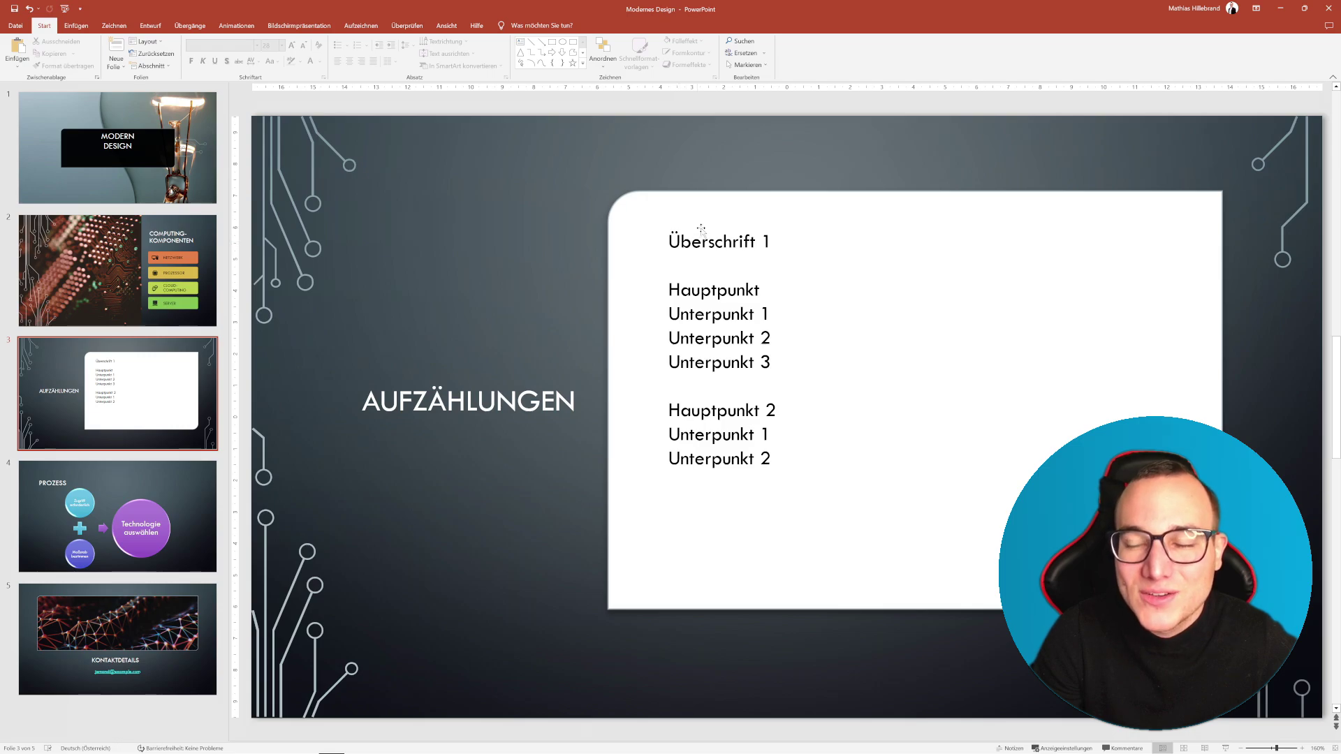
Select the Hauptpunkt and Unterpunkt 1–3 lines in the list and show the bullet style gallery.
click(717, 290)
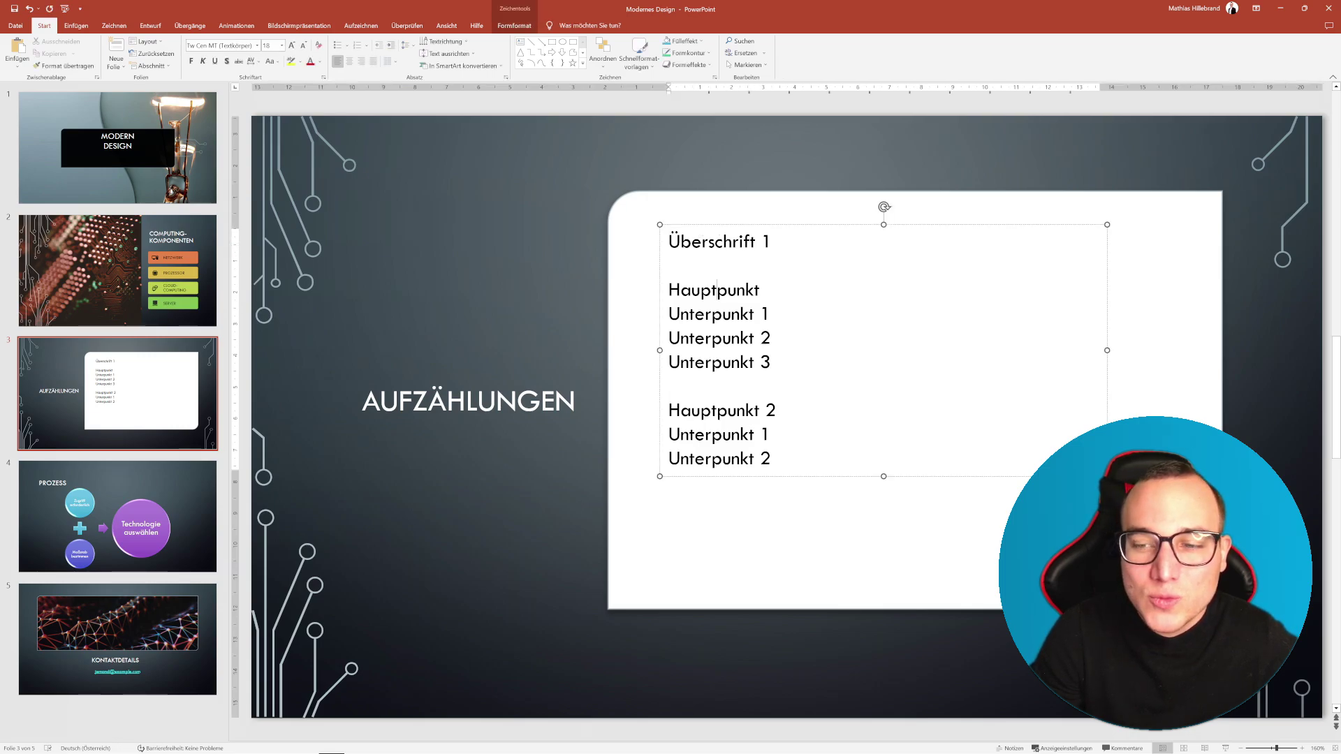
click(777, 363)
key(shift+Up)
key(shift+Up)
key(shift+Home)
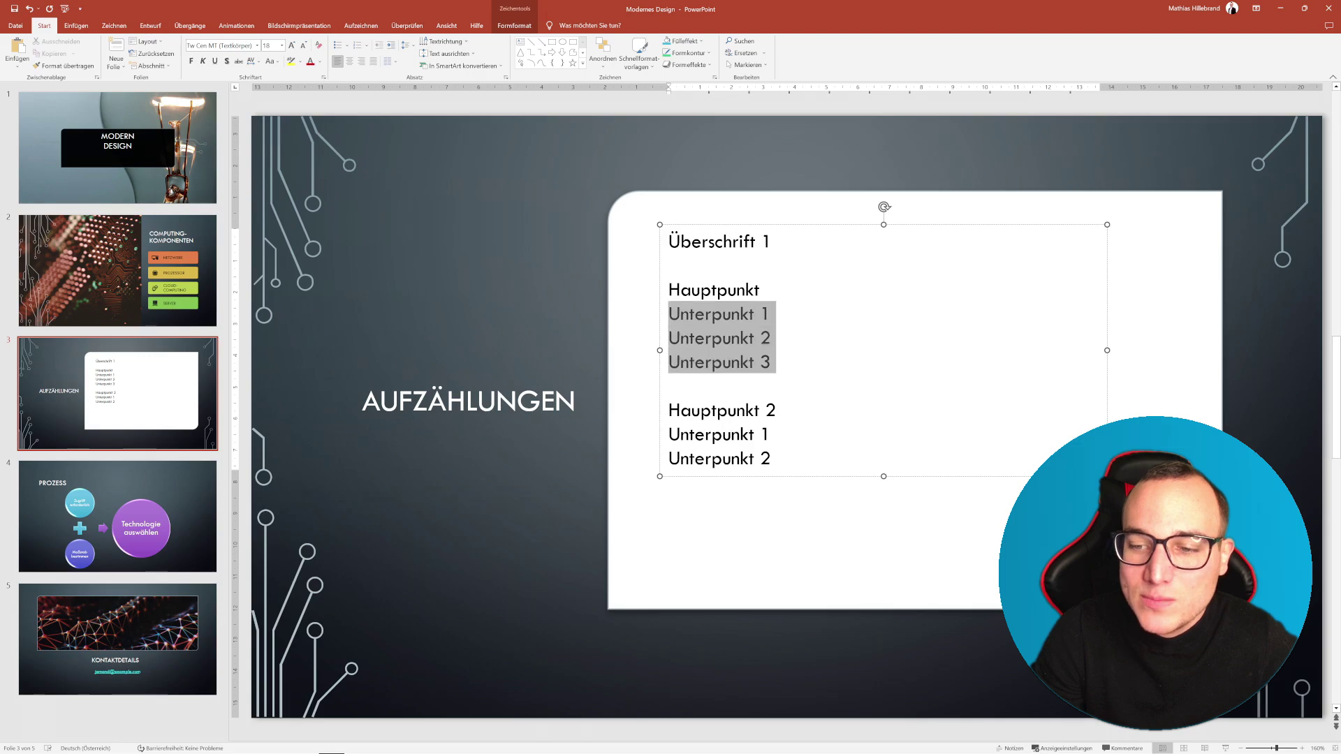
drag(776, 364, 676, 297)
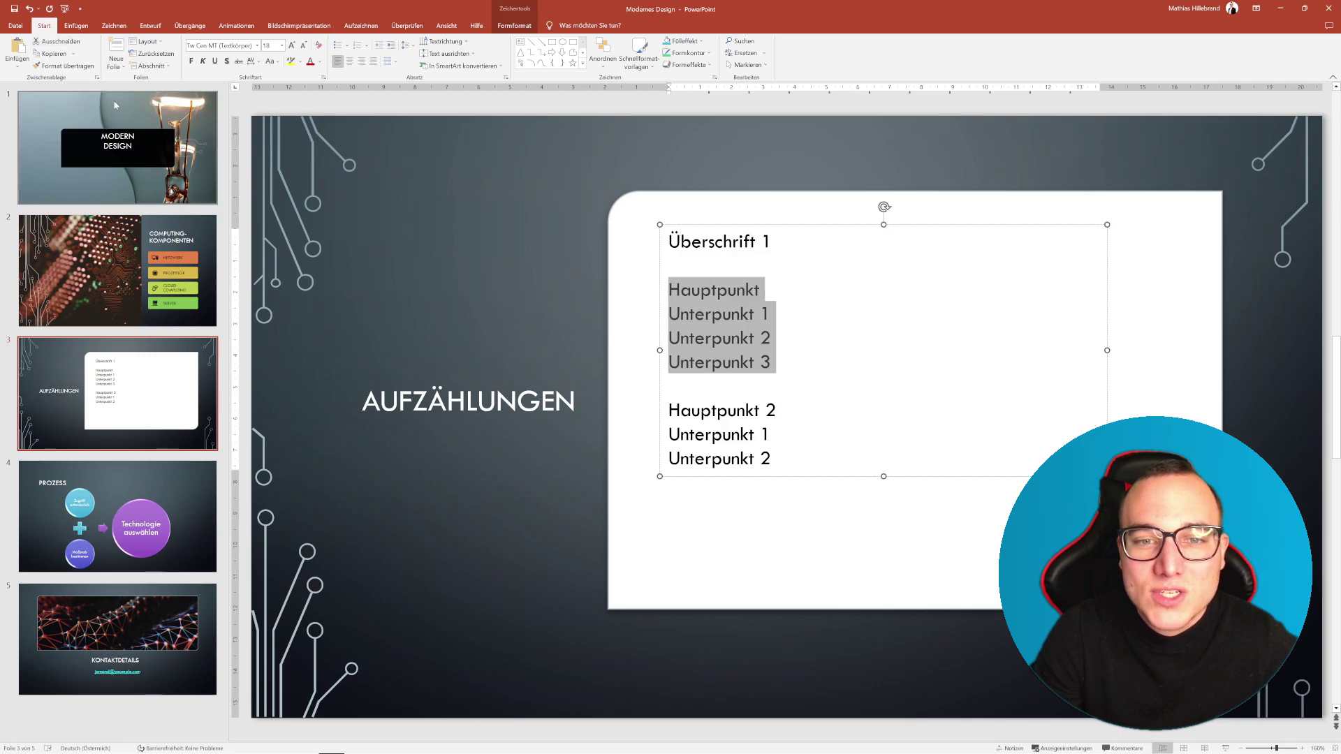
click(347, 47)
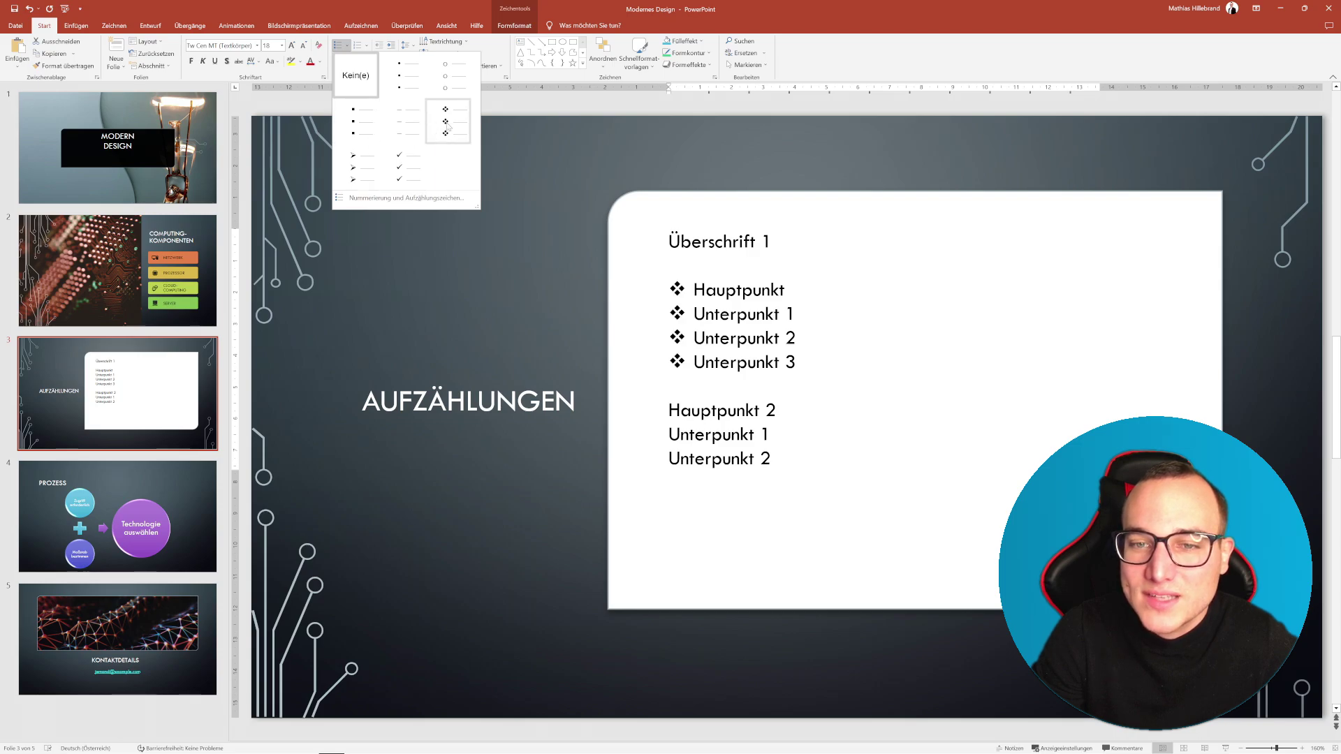
Give the four lines checkmark bullets and bring up the Nummerierung und Aufzählungszeichen dialog.
click(410, 164)
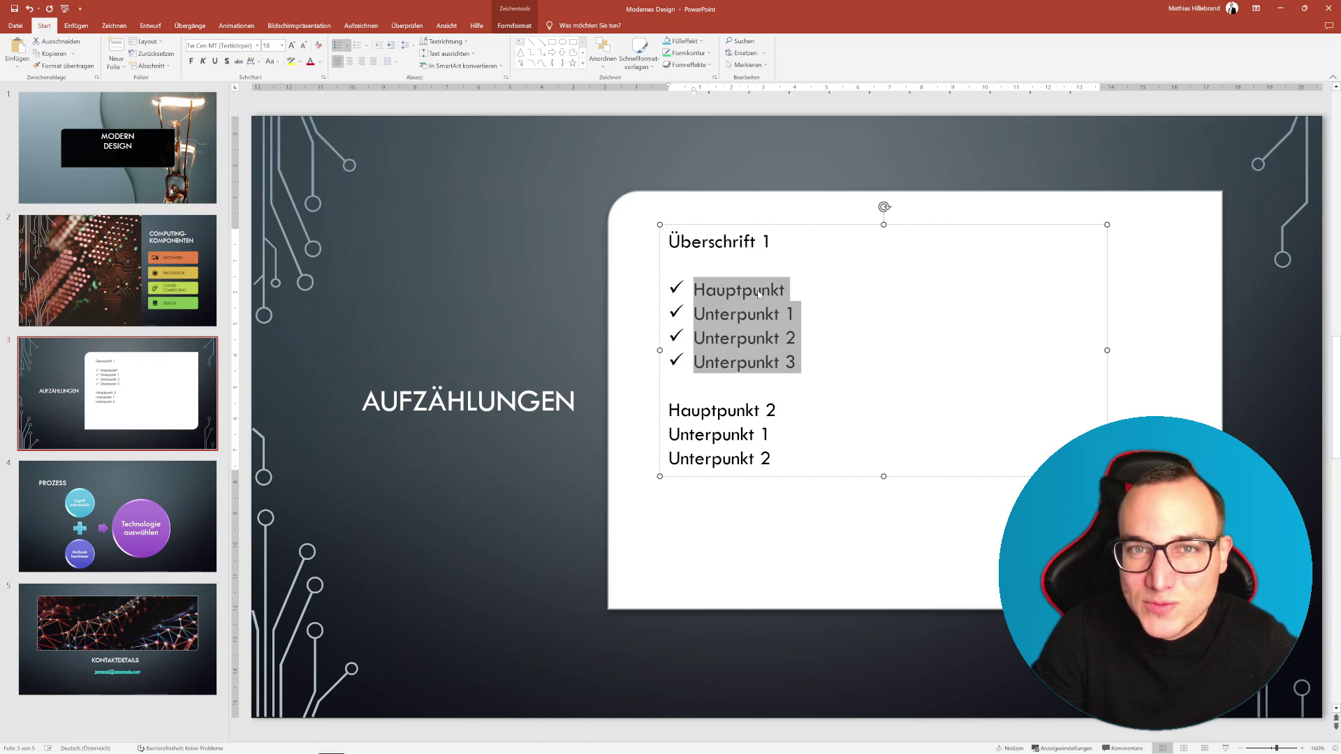
click(346, 45)
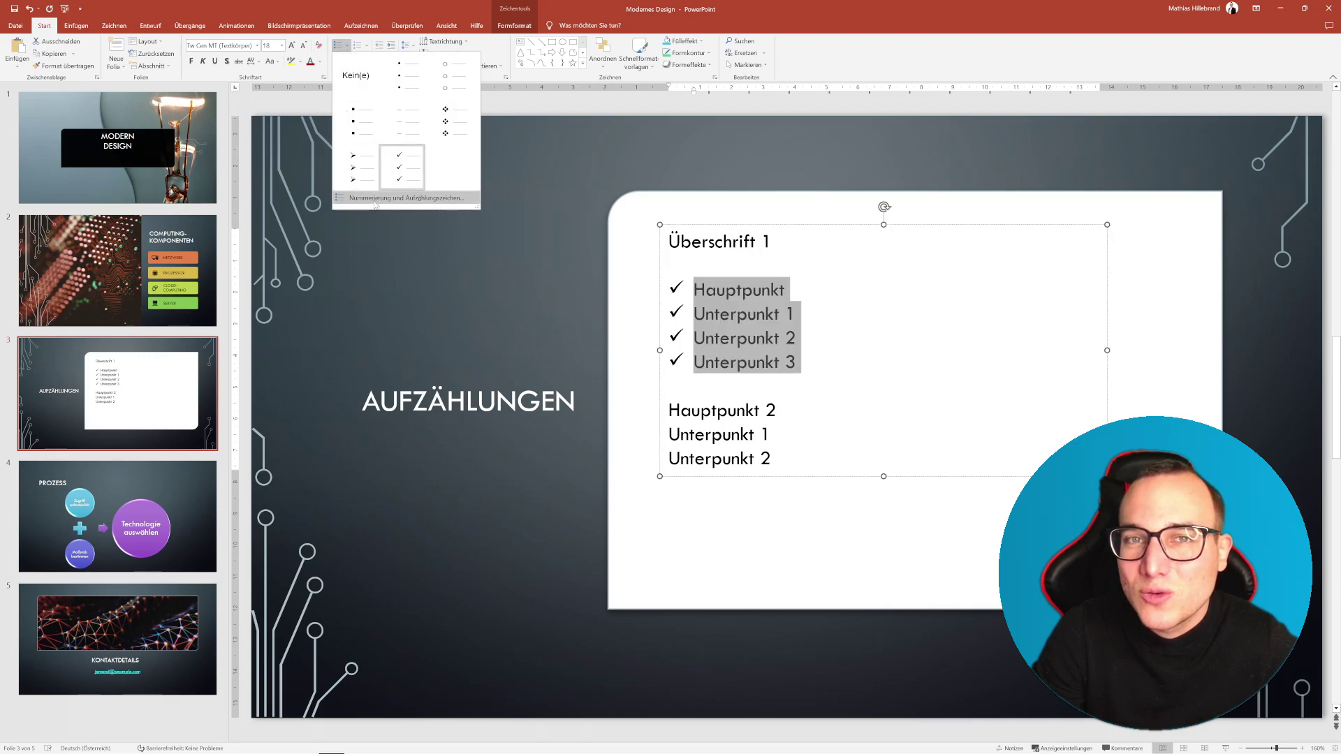
click(374, 201)
drag(614, 297, 465, 193)
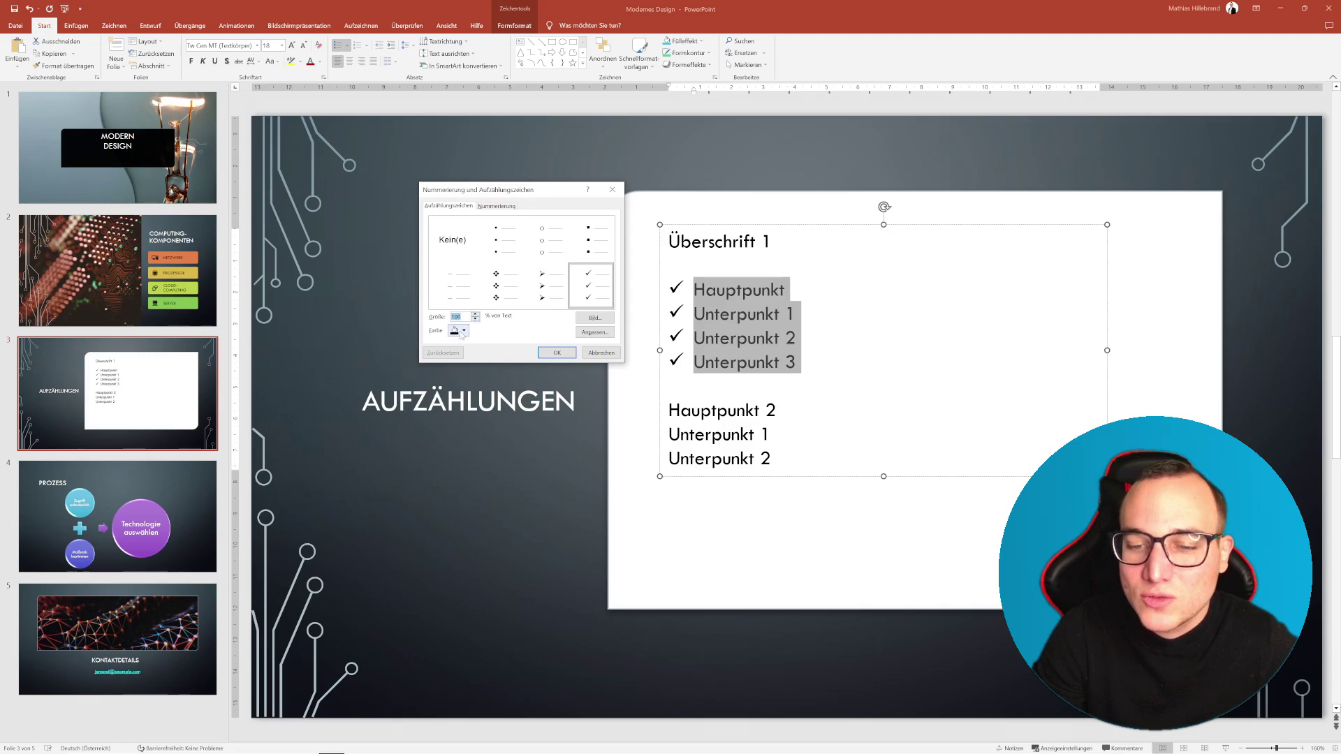
Check the bullet colour and picture options without changing them, then choose a custom symbol via Anpassen….
click(458, 331)
click(461, 335)
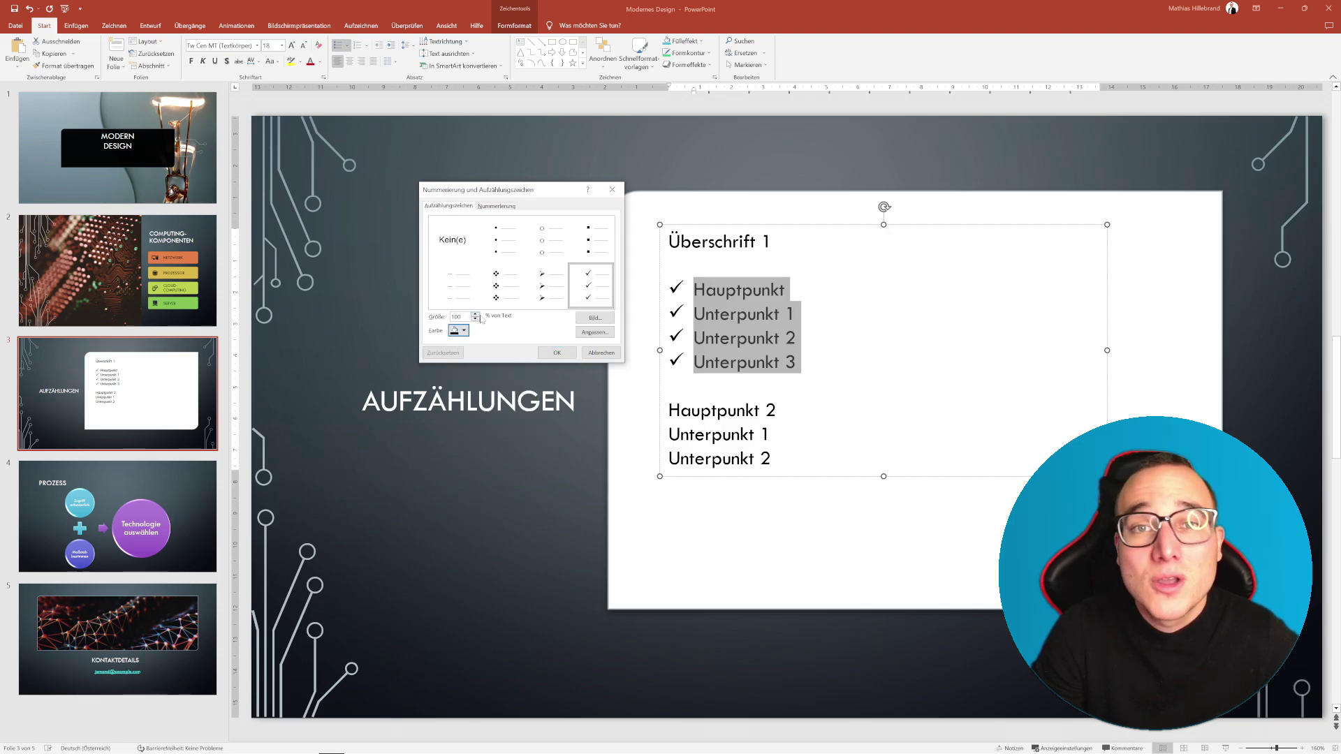
click(587, 323)
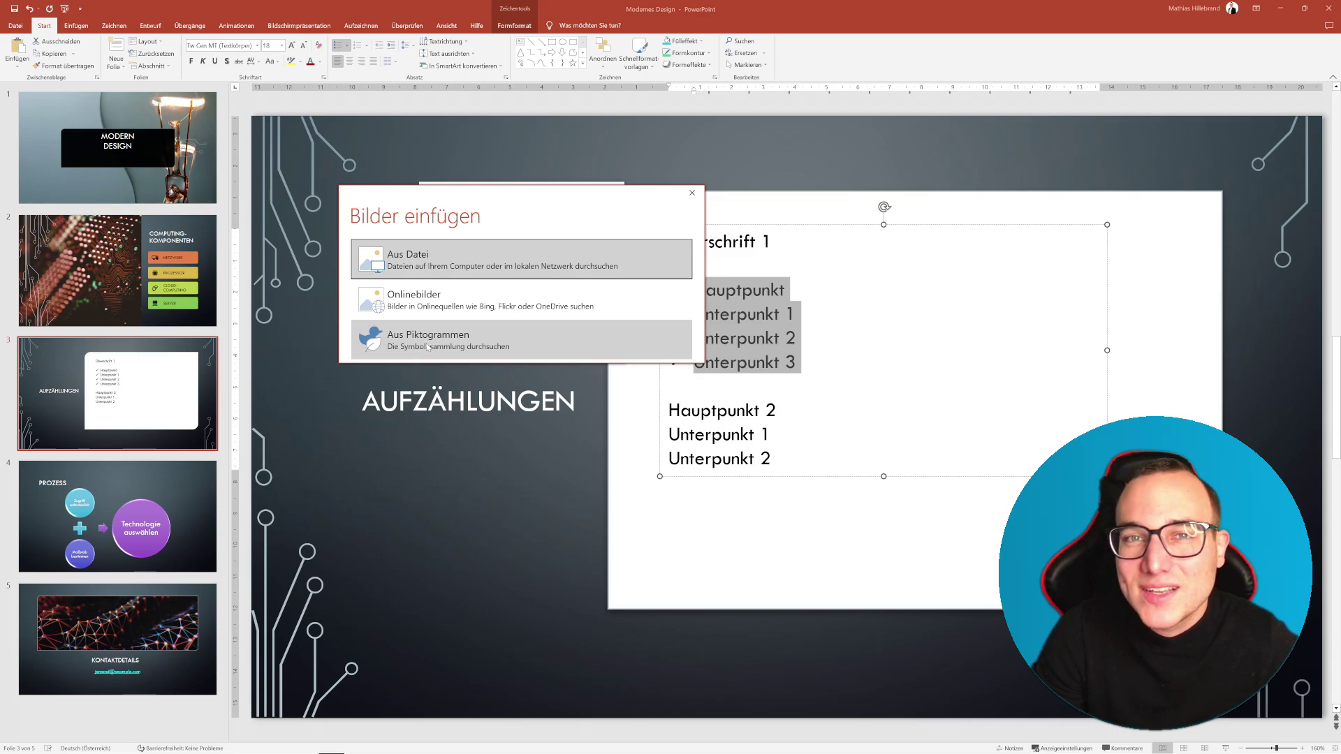
click(691, 193)
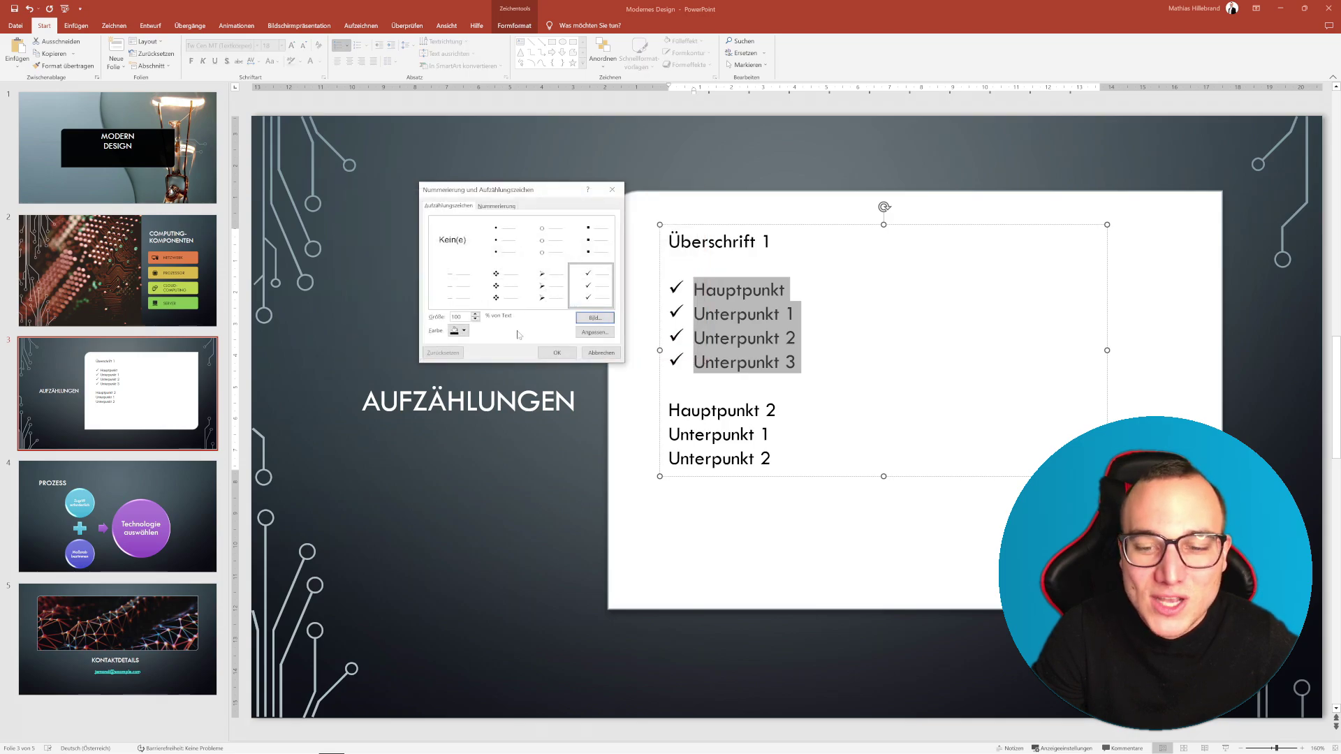
click(590, 334)
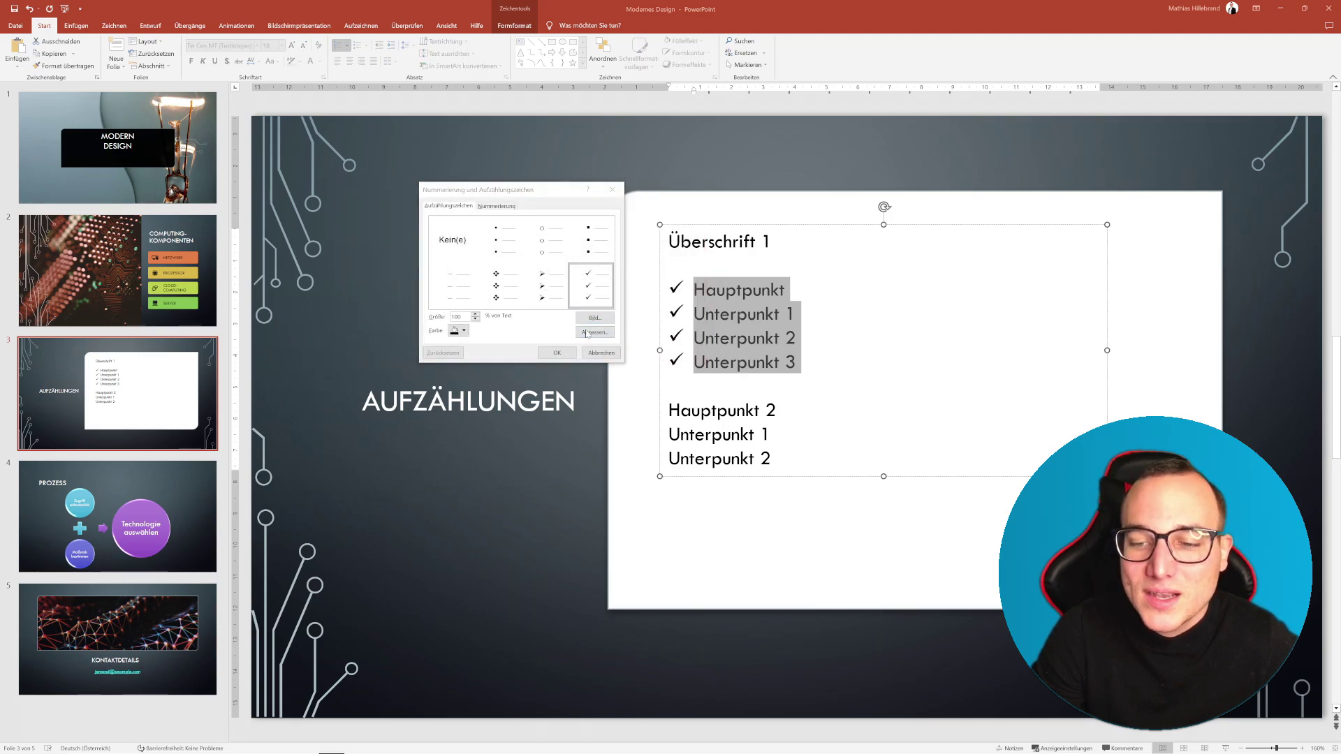
Switch the Symbol dialog's font to Wingdings.
drag(586, 286, 380, 173)
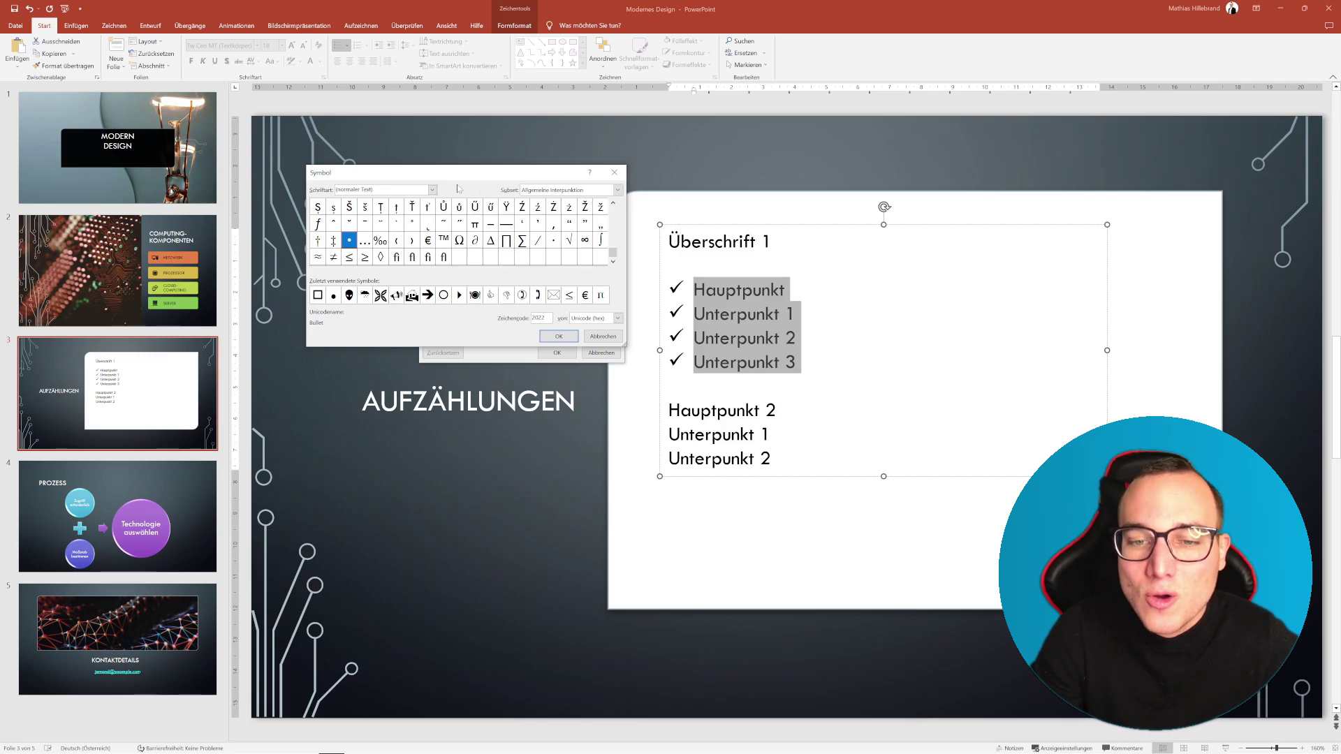
click(433, 191)
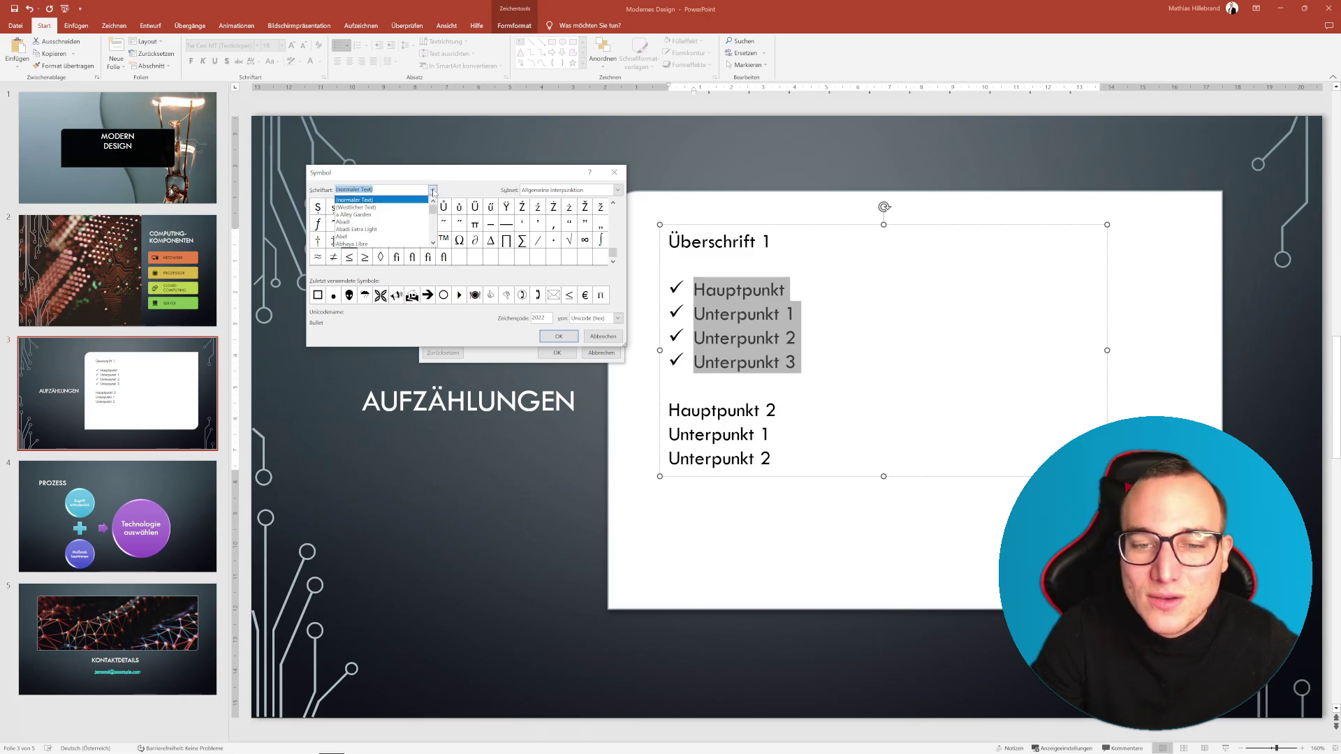
scroll(384, 229, down, 3)
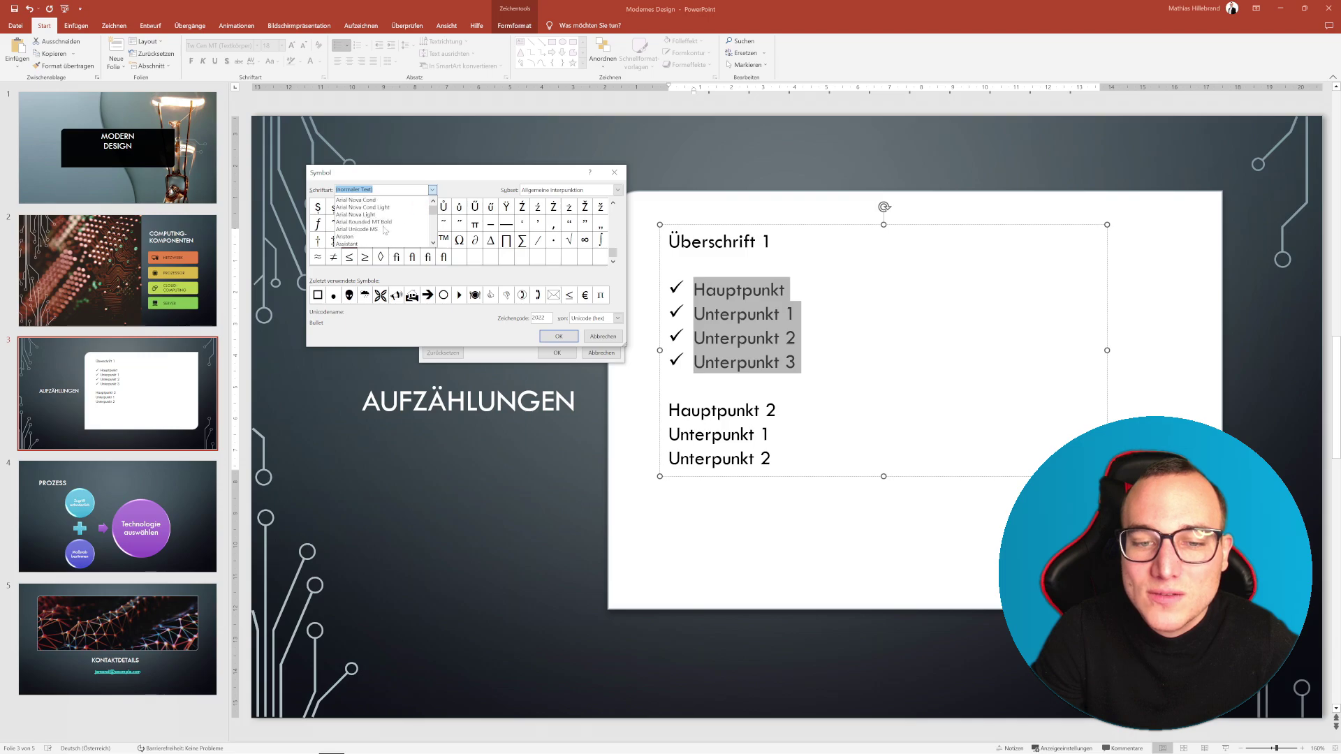
scroll(384, 229, down, 3)
scroll(384, 231, down, 3)
scroll(385, 232, down, 3)
scroll(385, 231, down, 3)
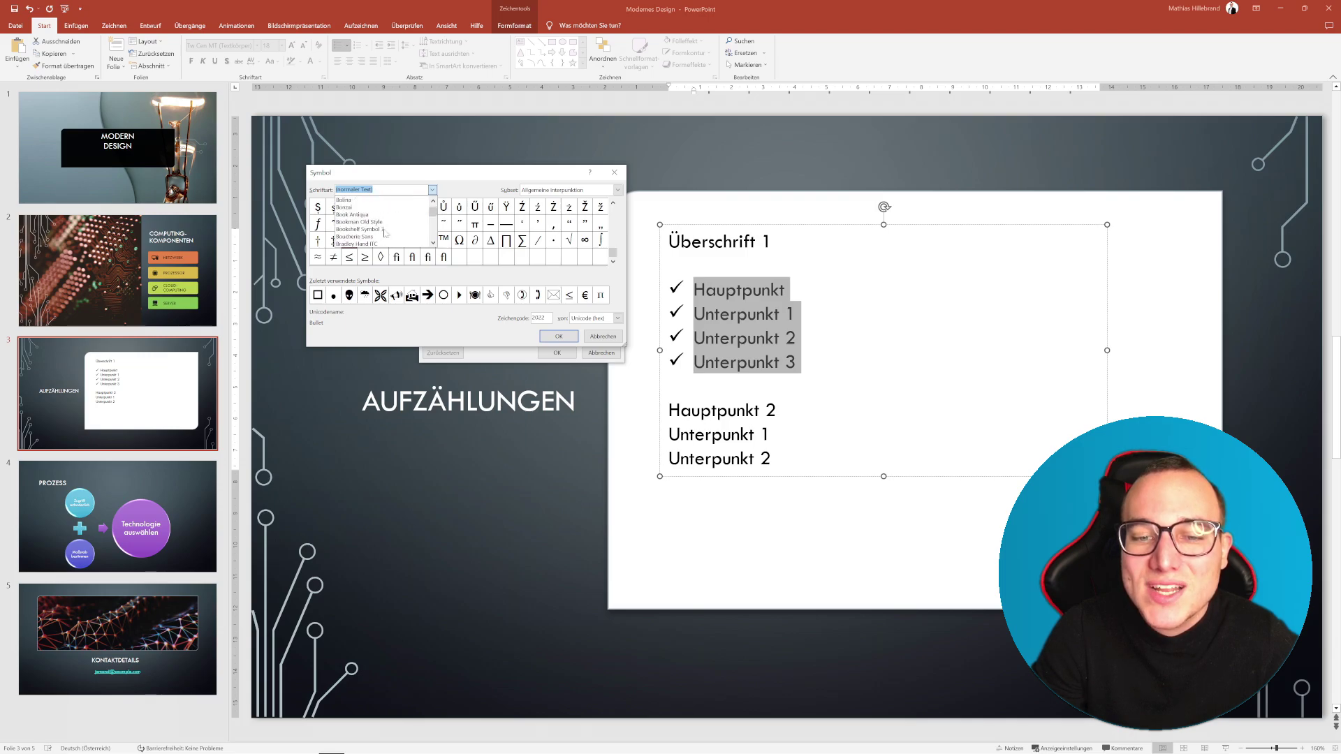
scroll(381, 227, down, 3)
scroll(378, 224, down, 3)
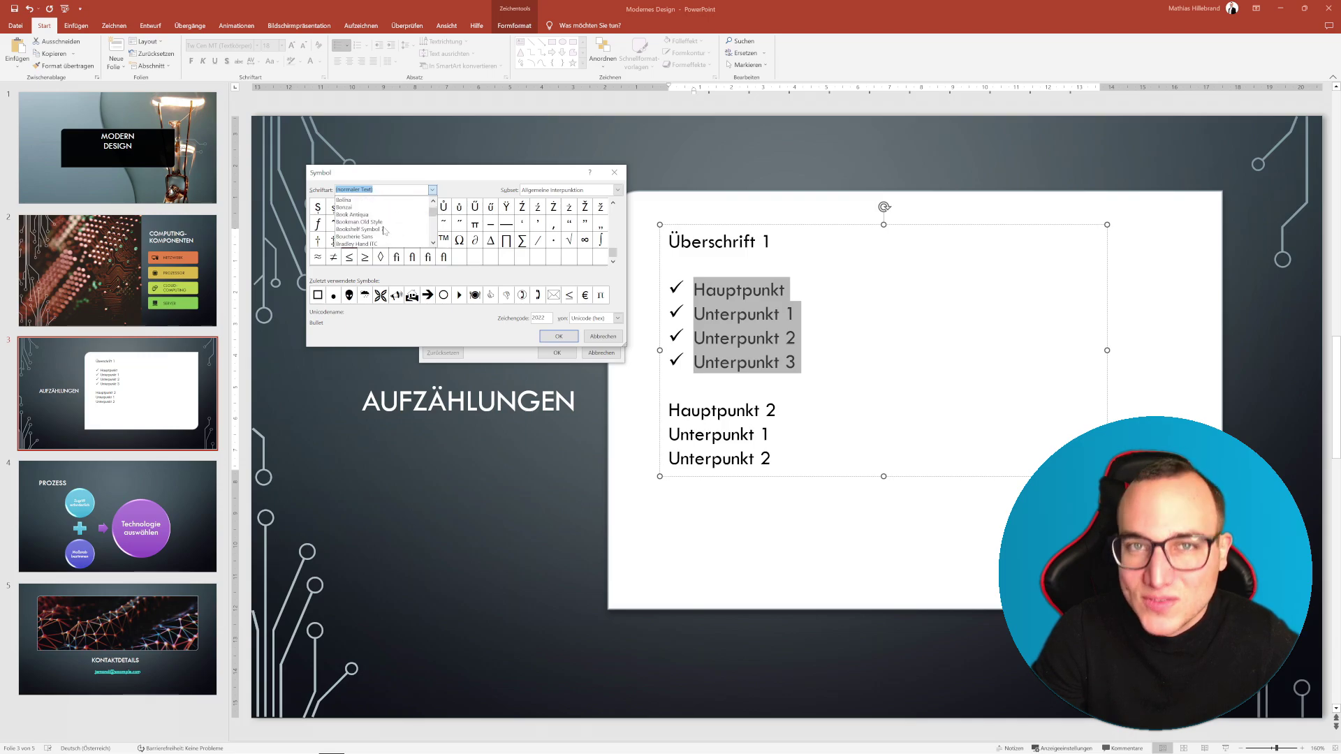
click(359, 181)
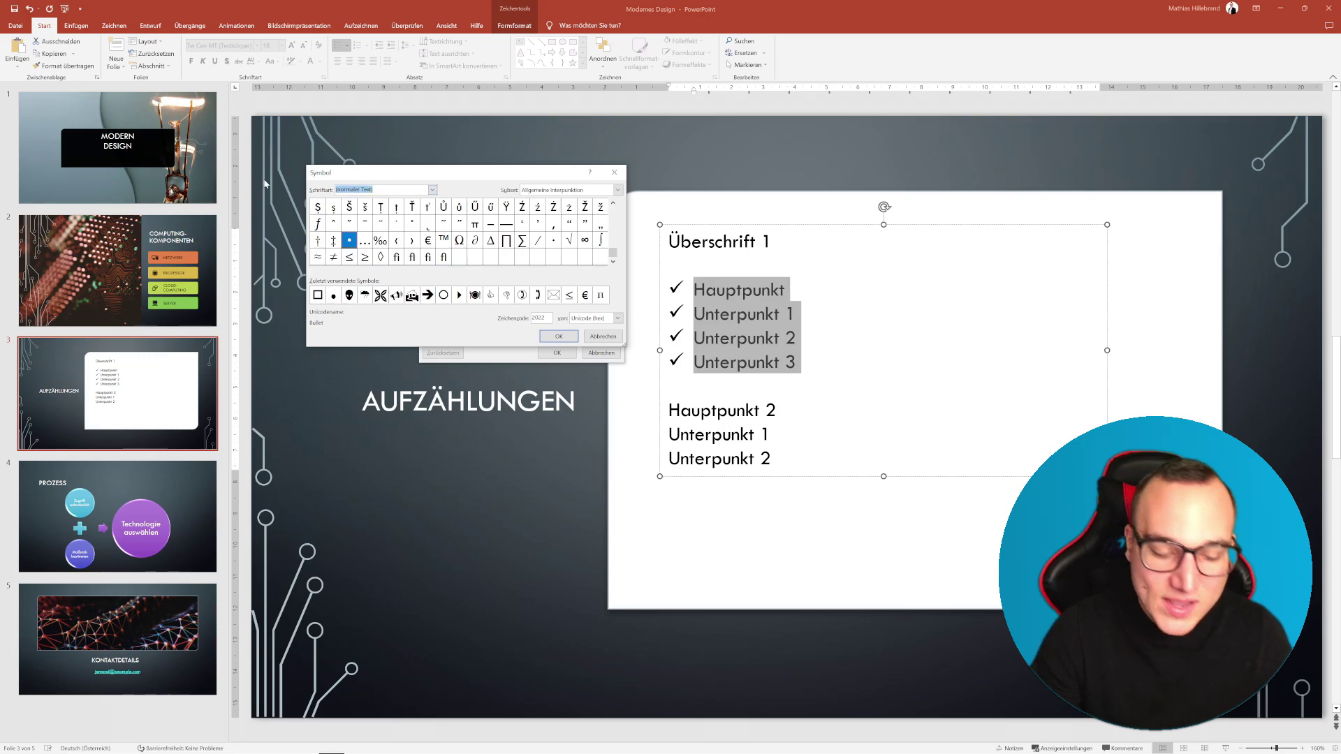
text(Webdings)
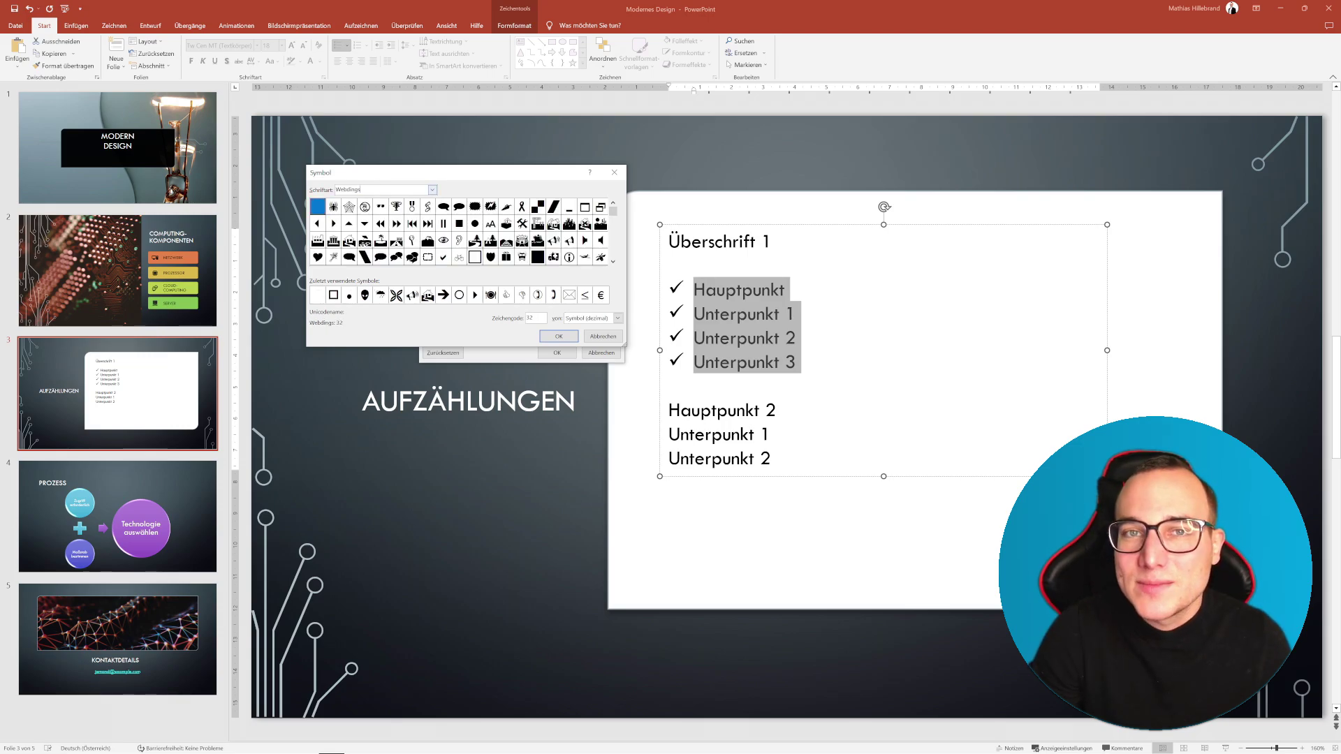
double_click(346, 189)
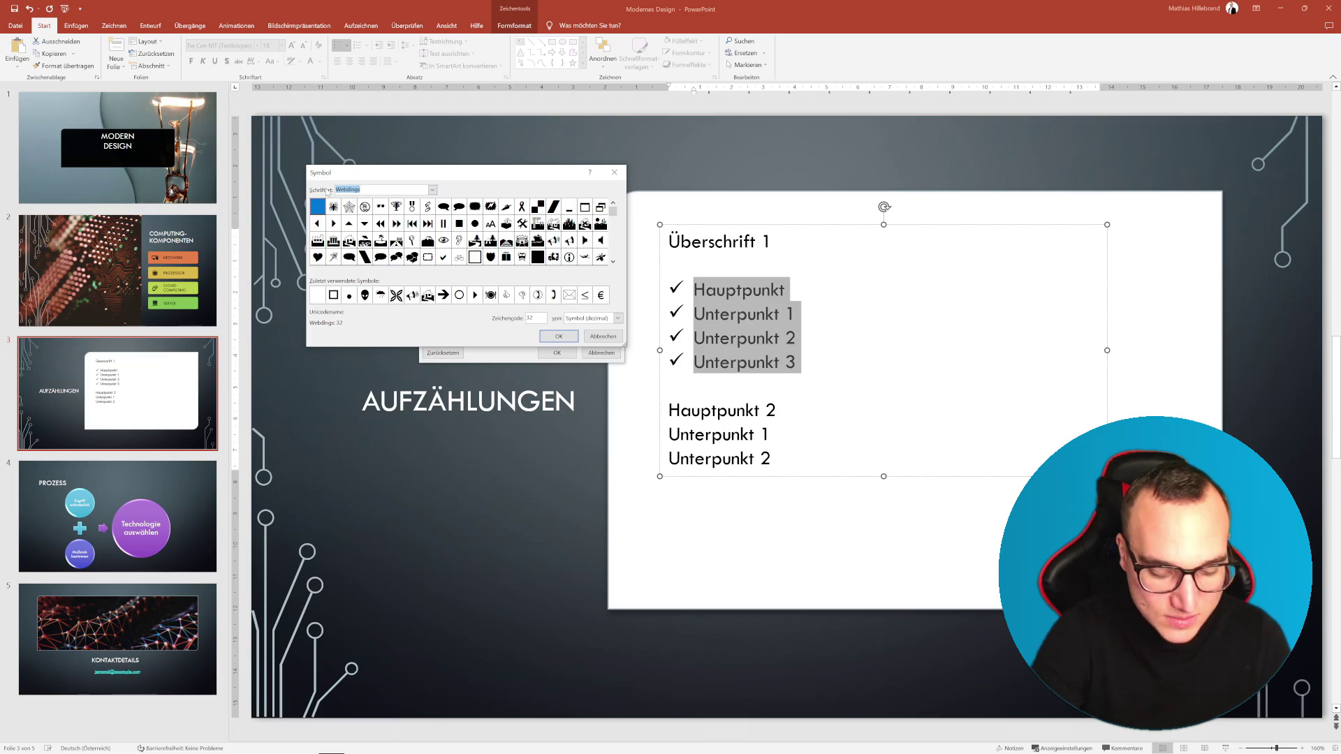
text(Windings)
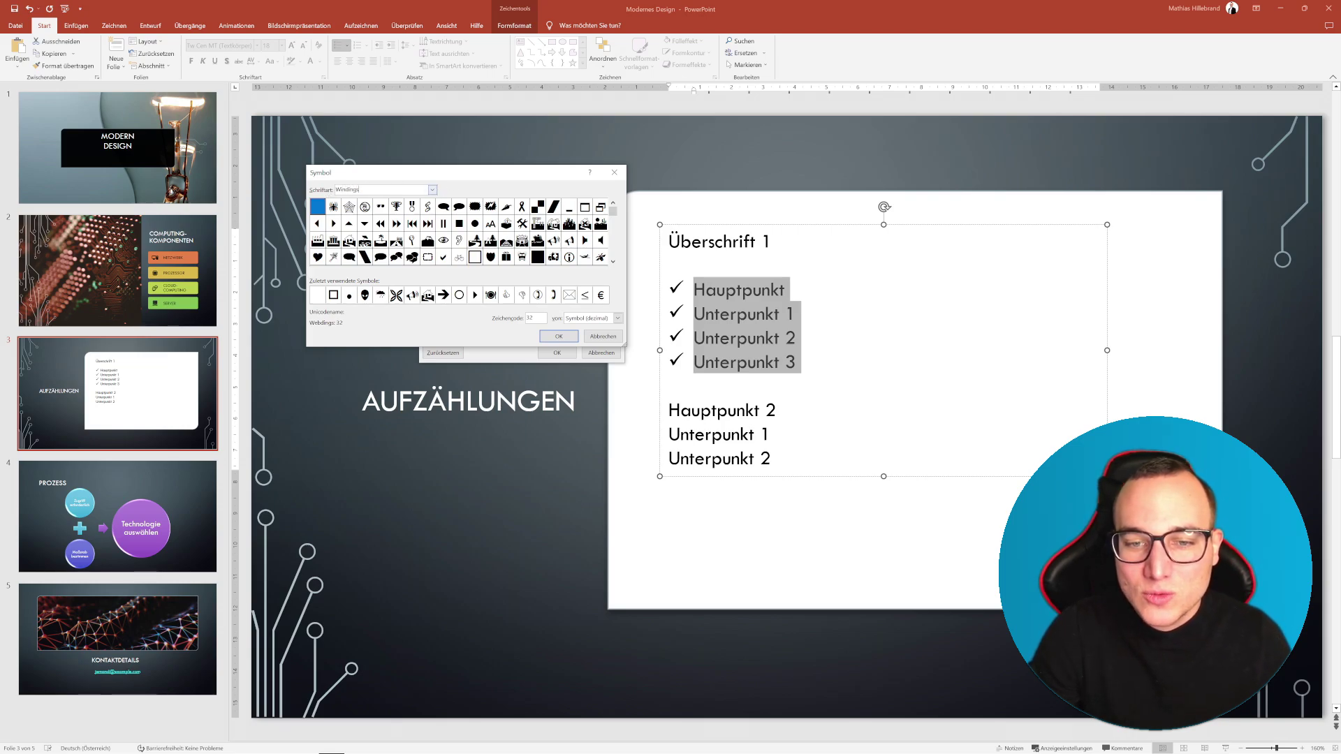
click(350, 206)
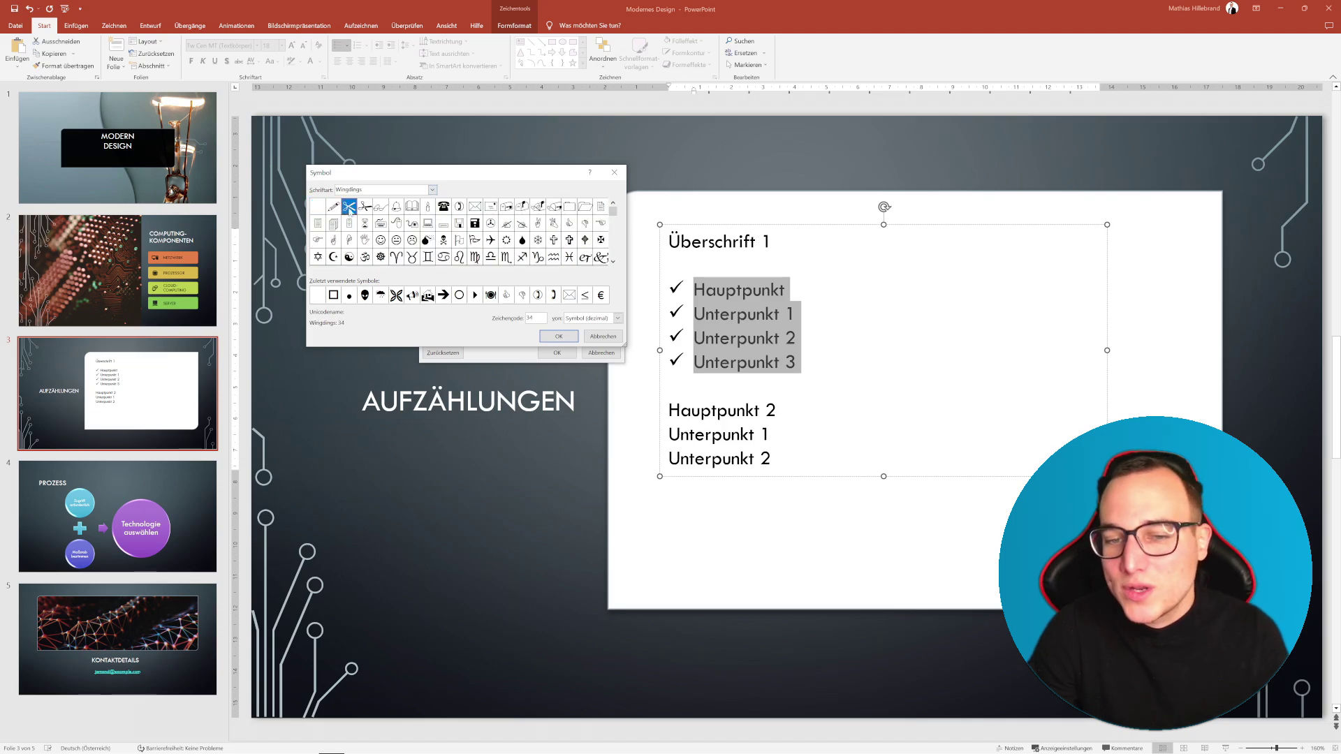
Pick the Wingdings smiley glyph and confirm it as the bullet symbol.
drag(613, 211, 615, 266)
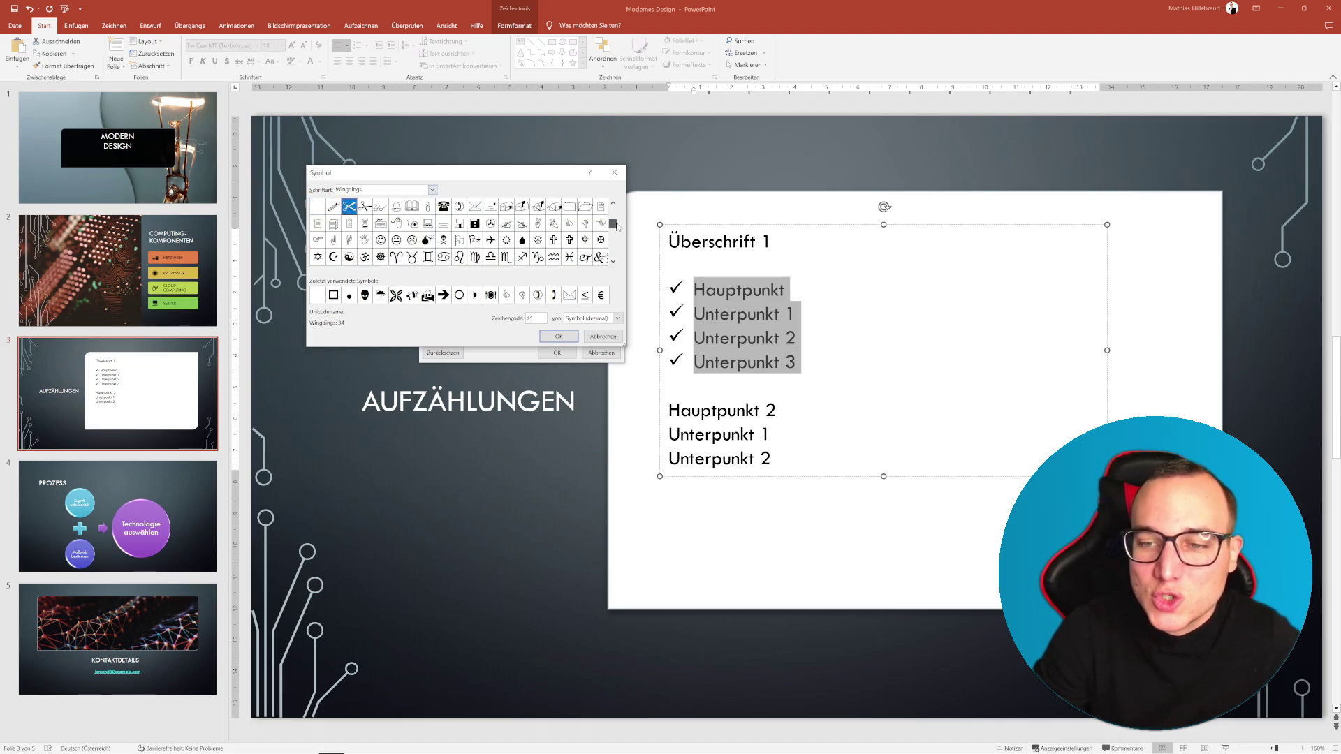
scroll(621, 218, up, 1)
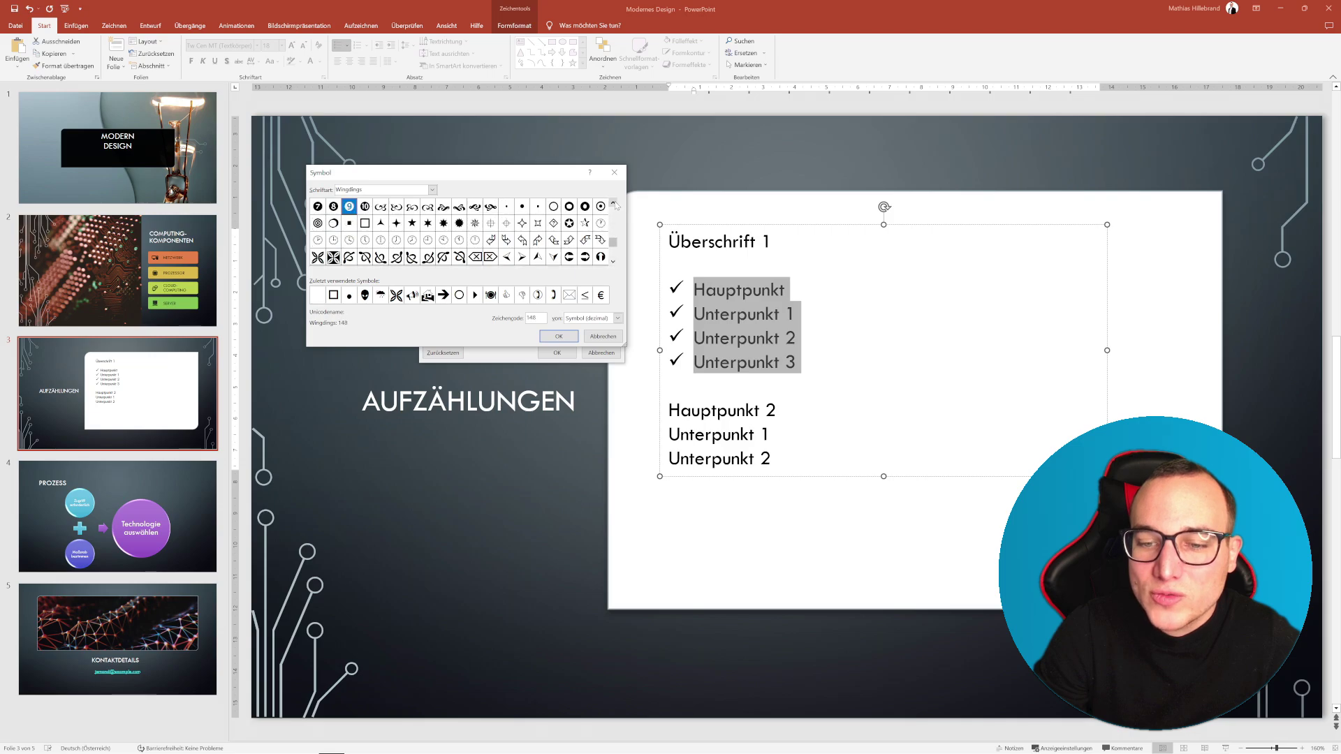
scroll(620, 219, up, 1)
scroll(620, 219, up, 1)
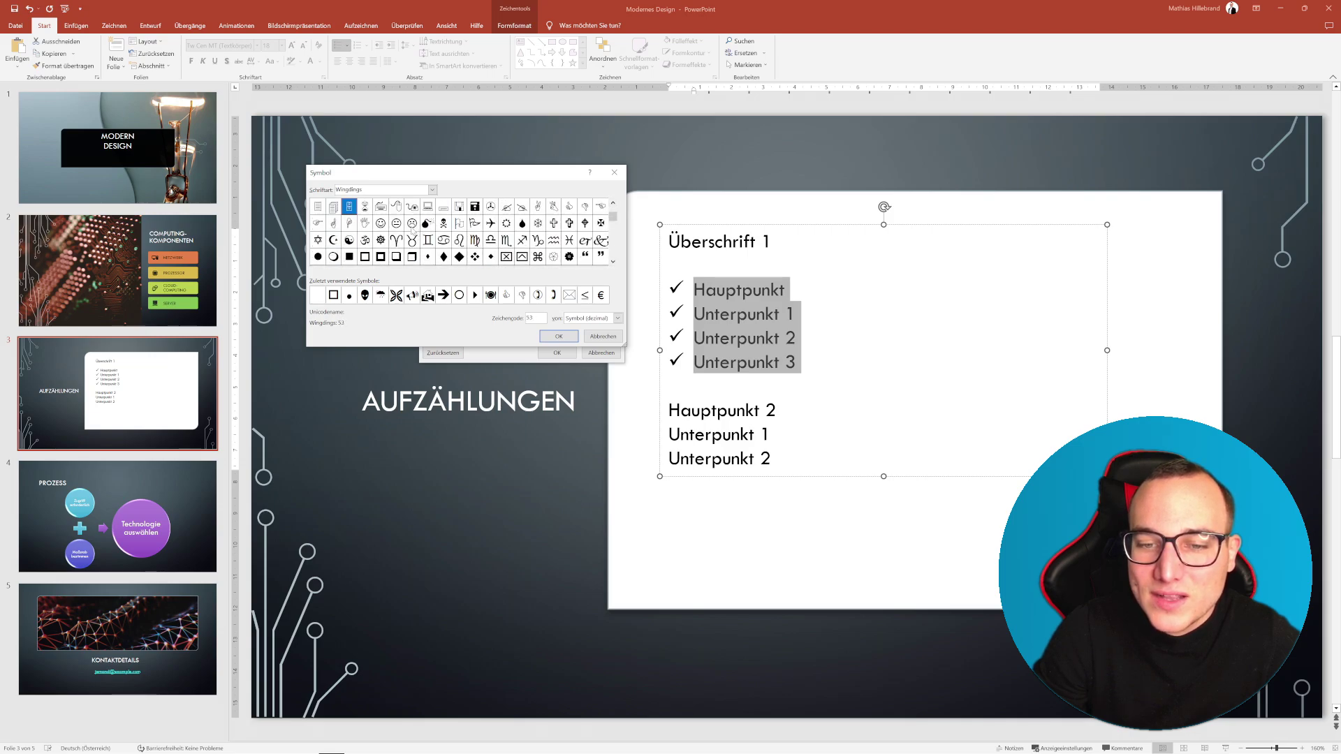
click(381, 223)
click(558, 336)
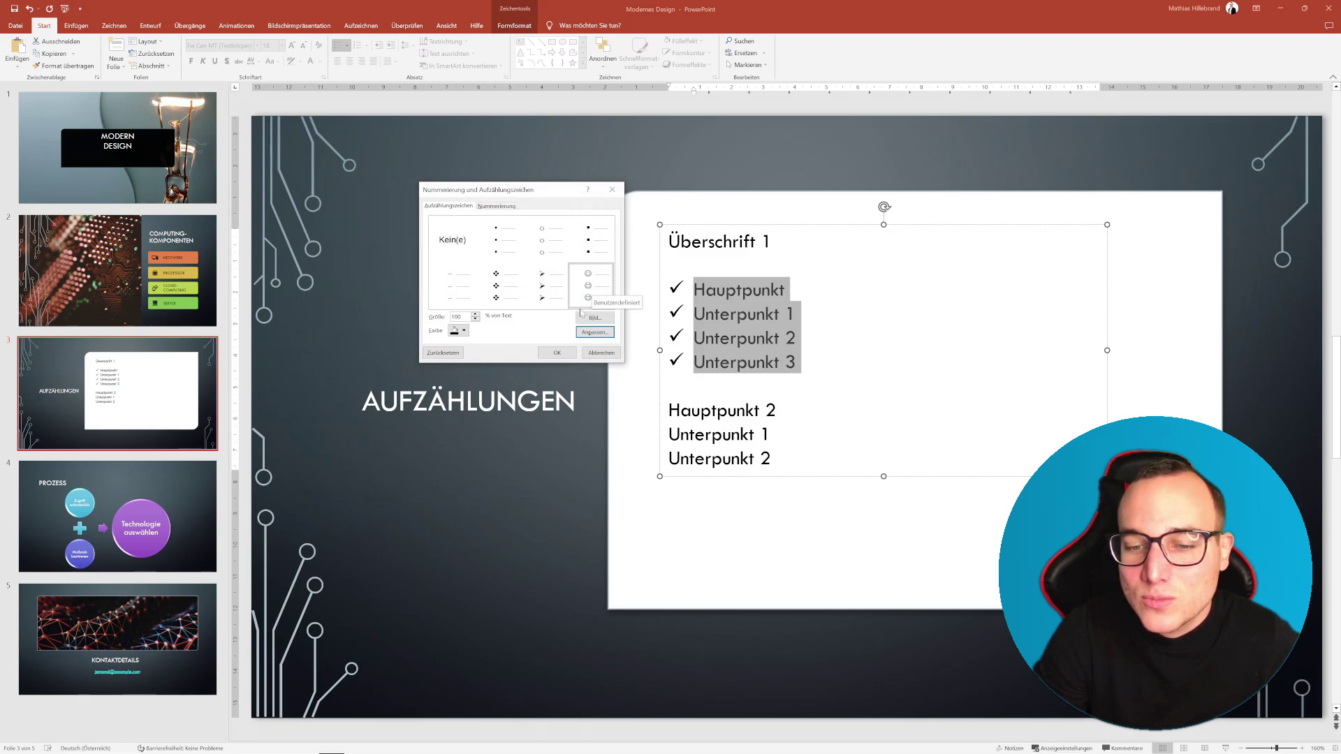
Apply the smiley bullet to Hauptpunkt and Unterpunkt 1–3, then check the result in the text box.
click(558, 353)
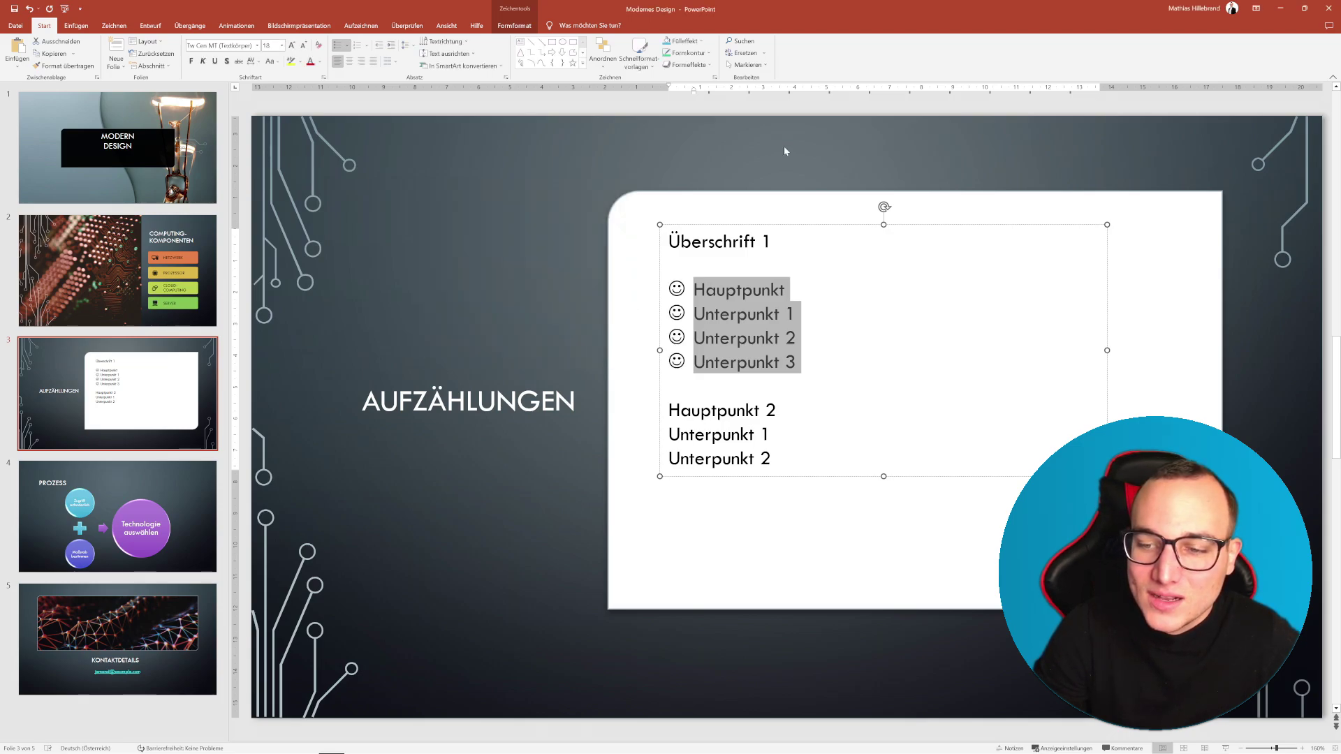
click(769, 290)
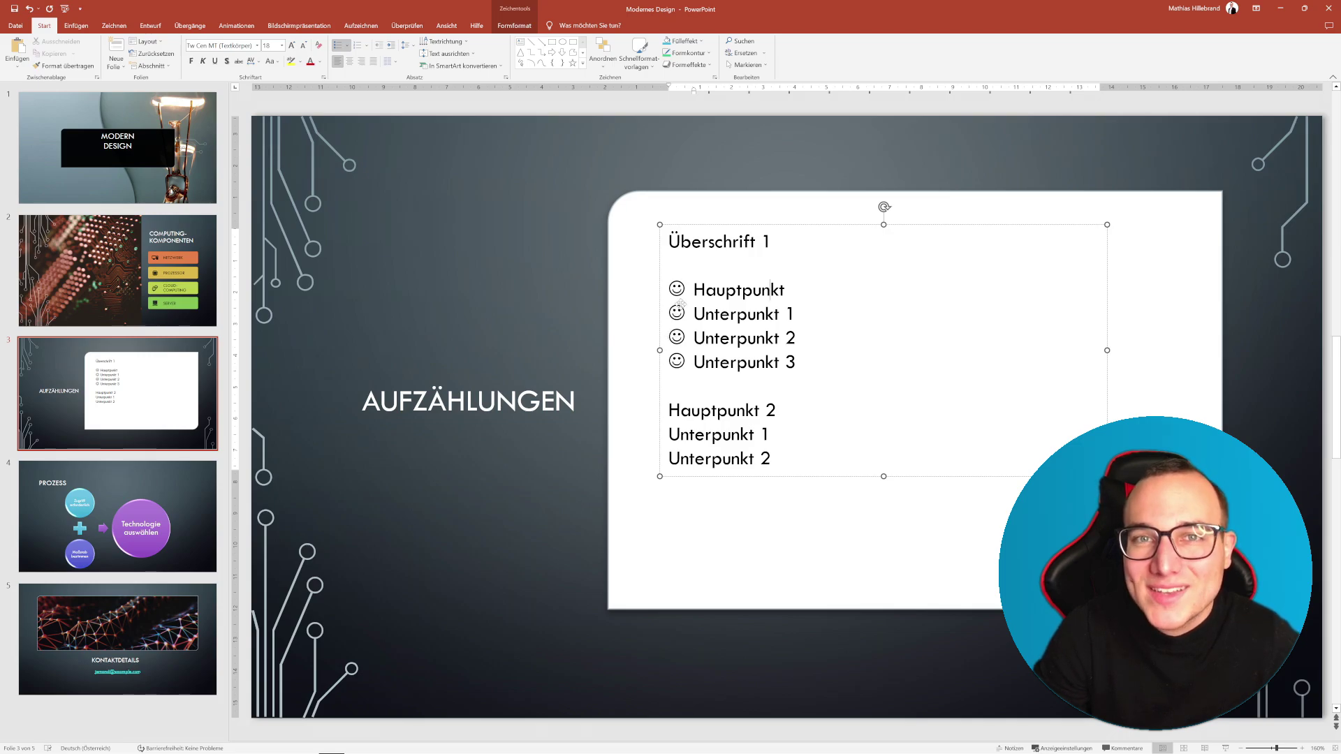
key(Home)
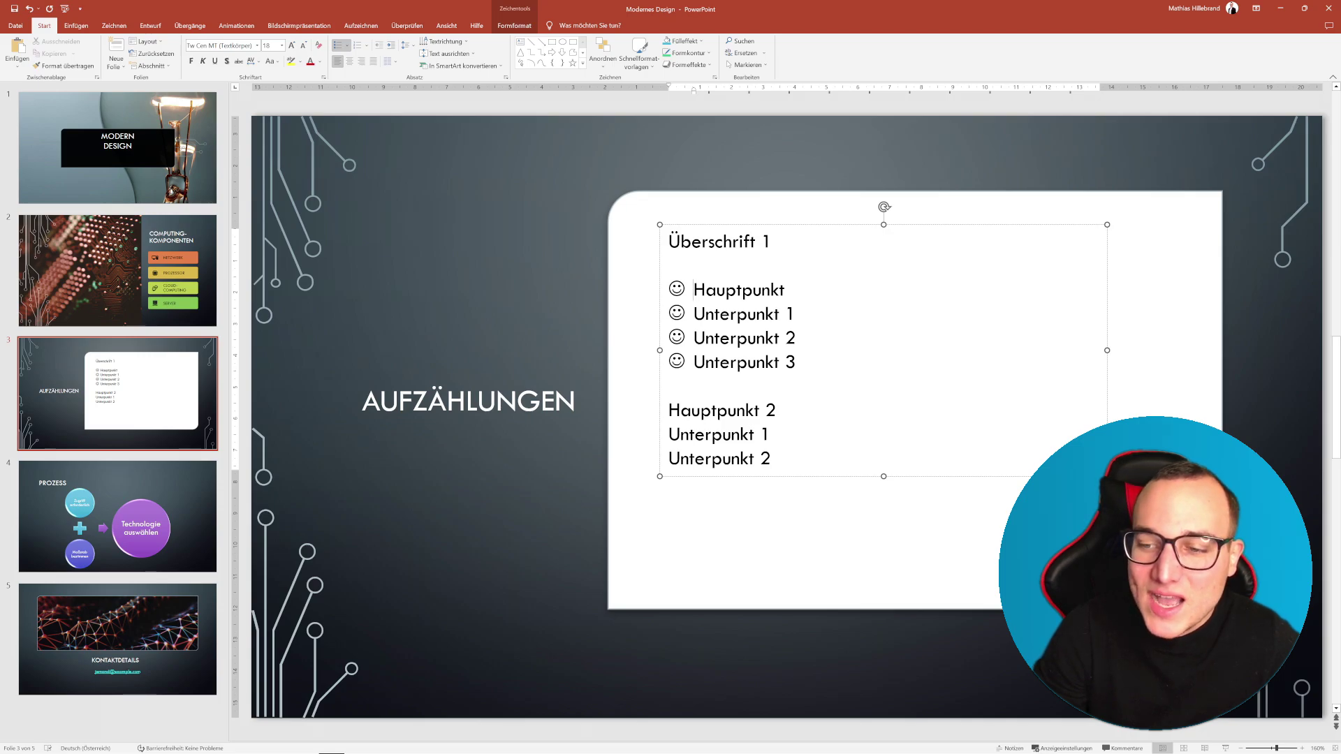
key(shift+End)
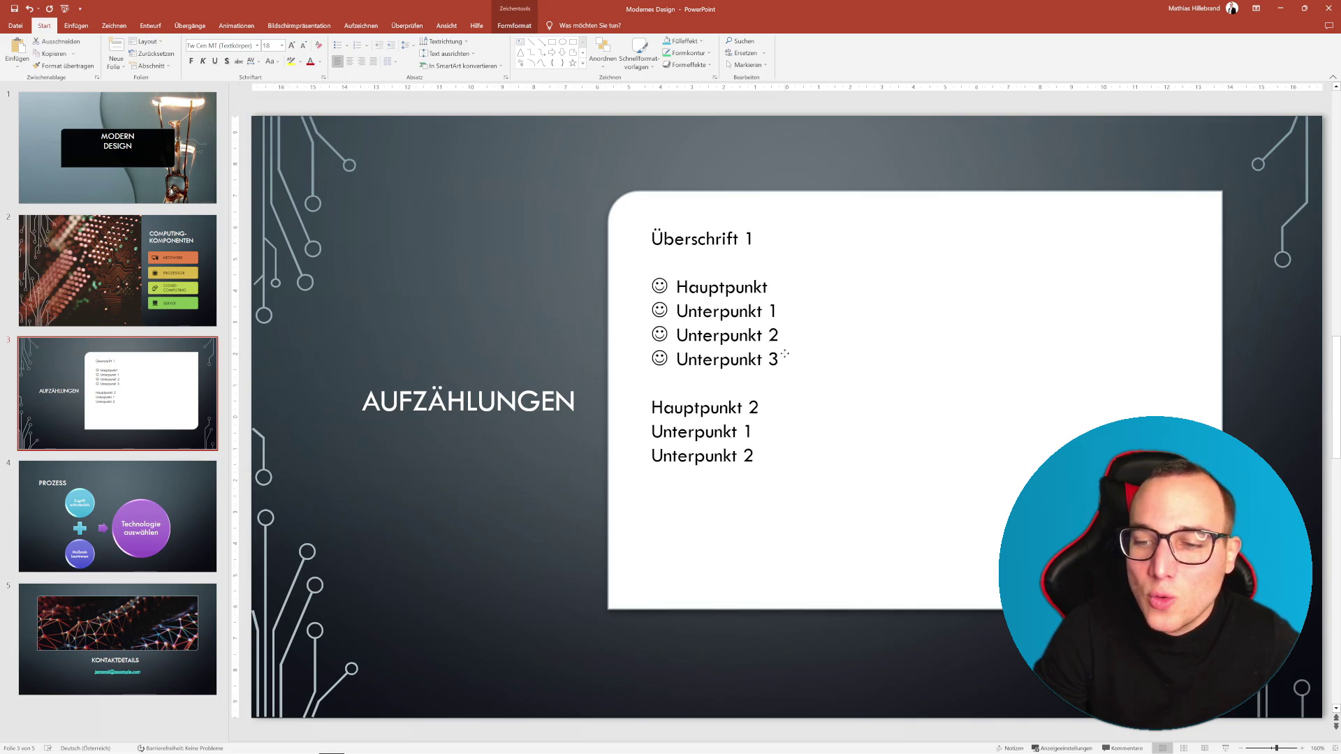
click(785, 354)
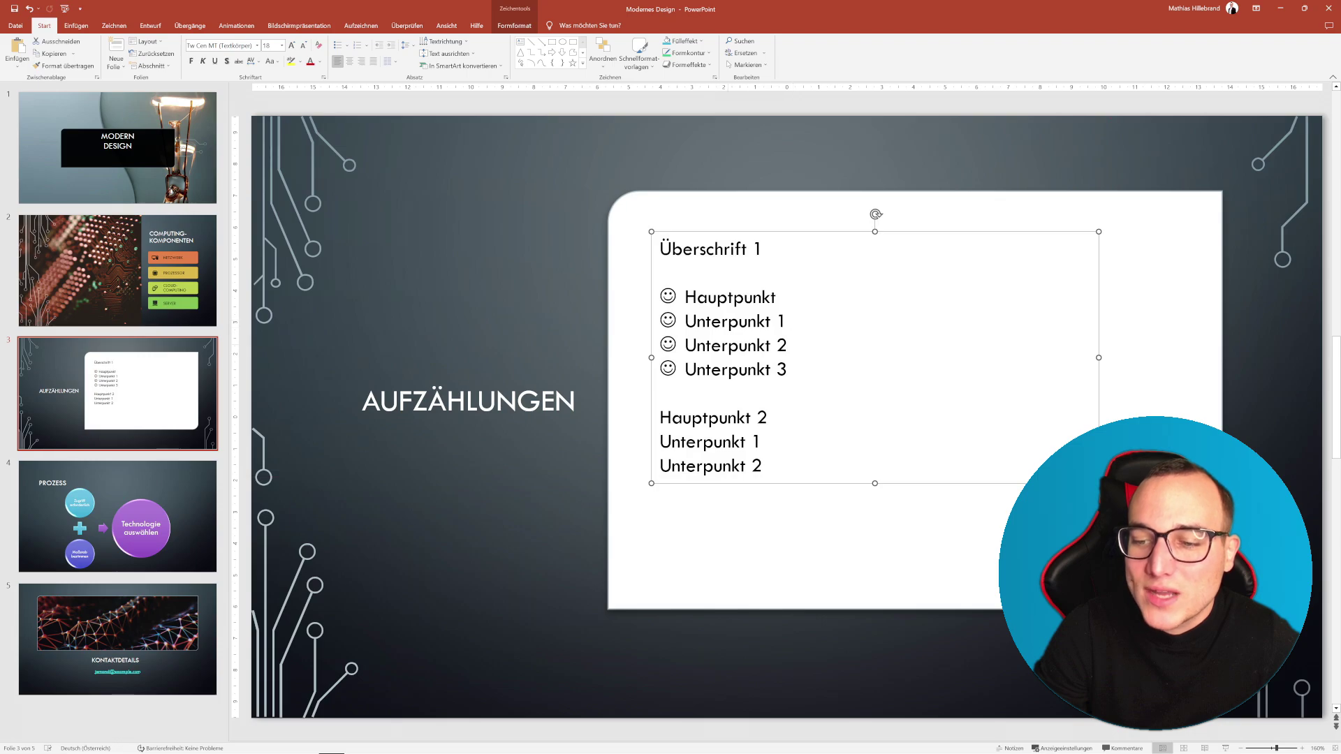
click(722, 345)
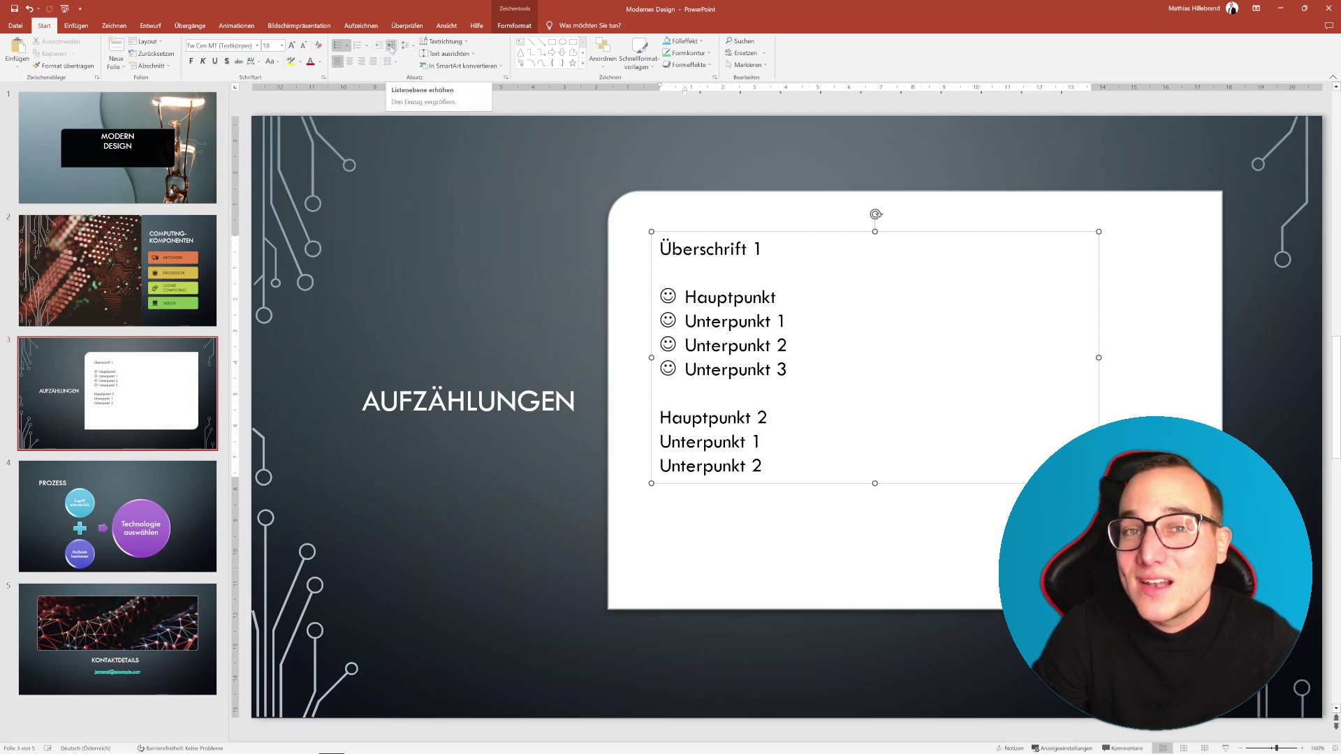
Indent Unterpunkt 1, 2 and 3 one list level beneath Hauptpunkt.
click(393, 49)
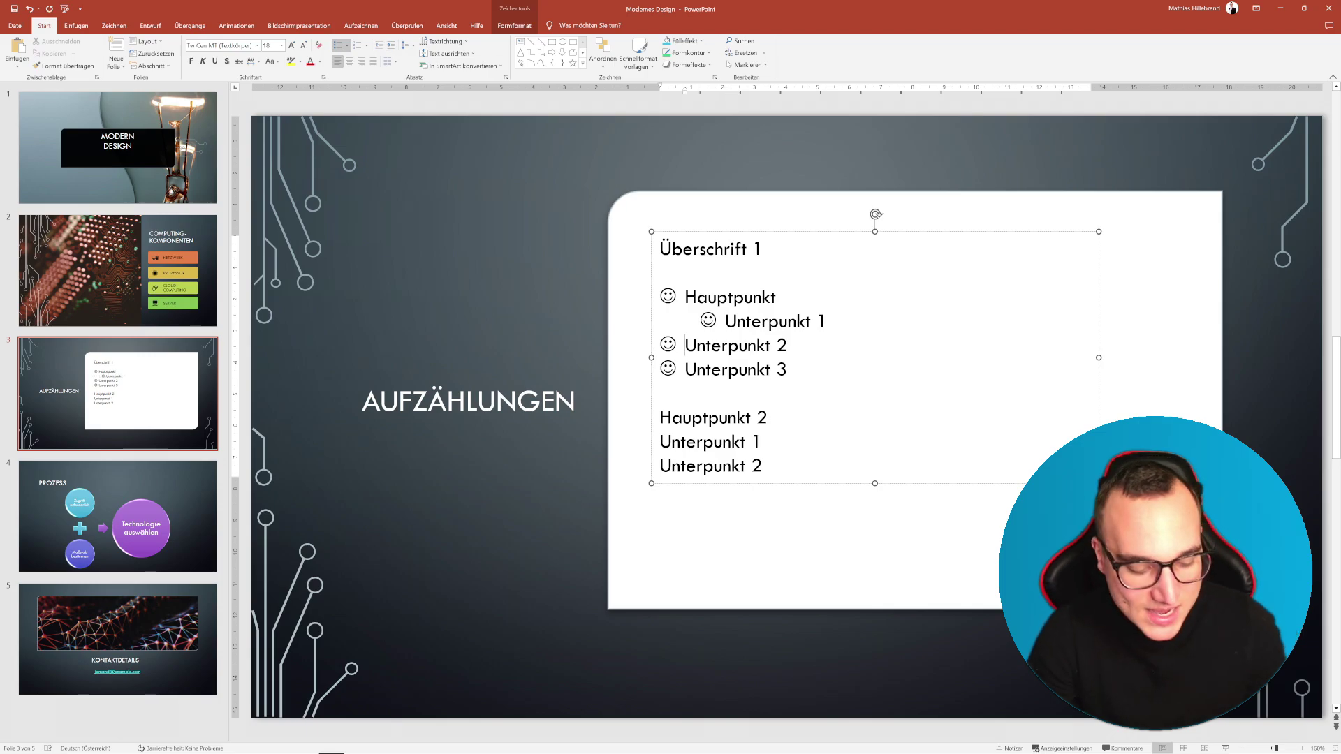
key(Tab)
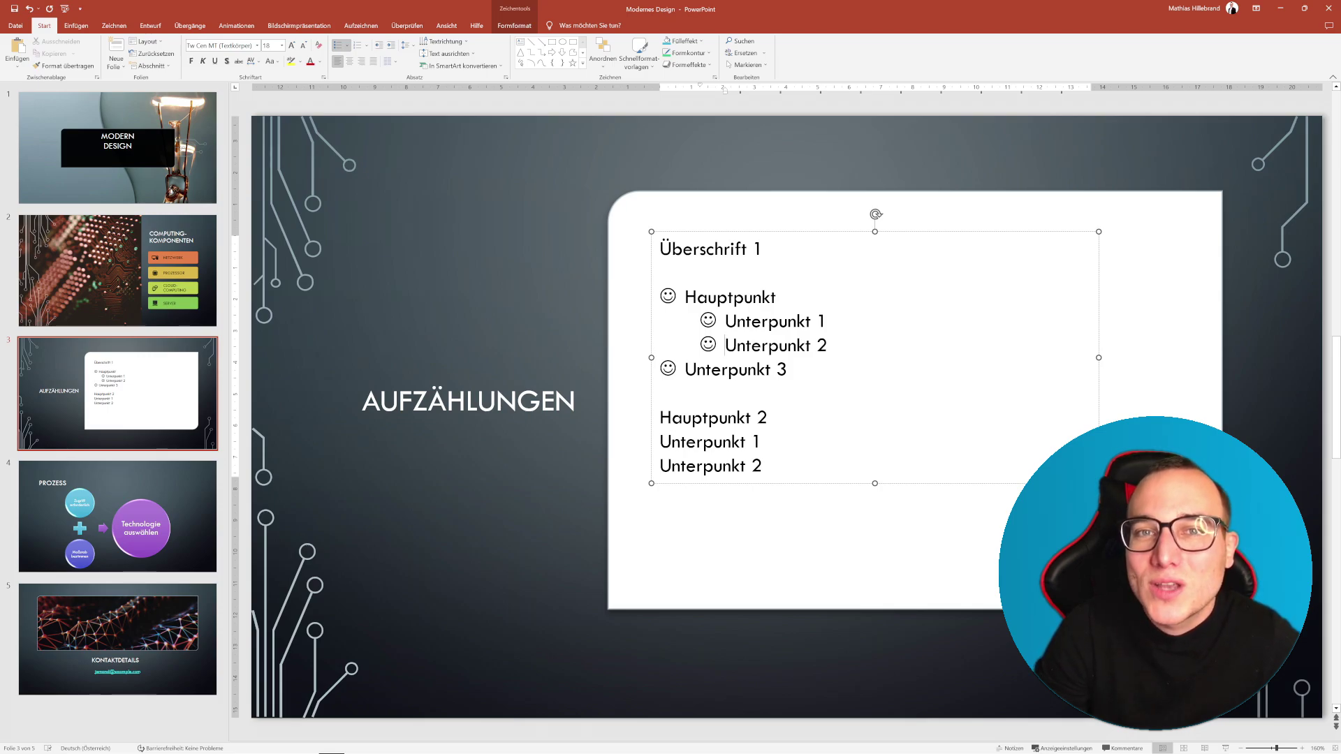
click(390, 45)
drag(829, 374, 719, 322)
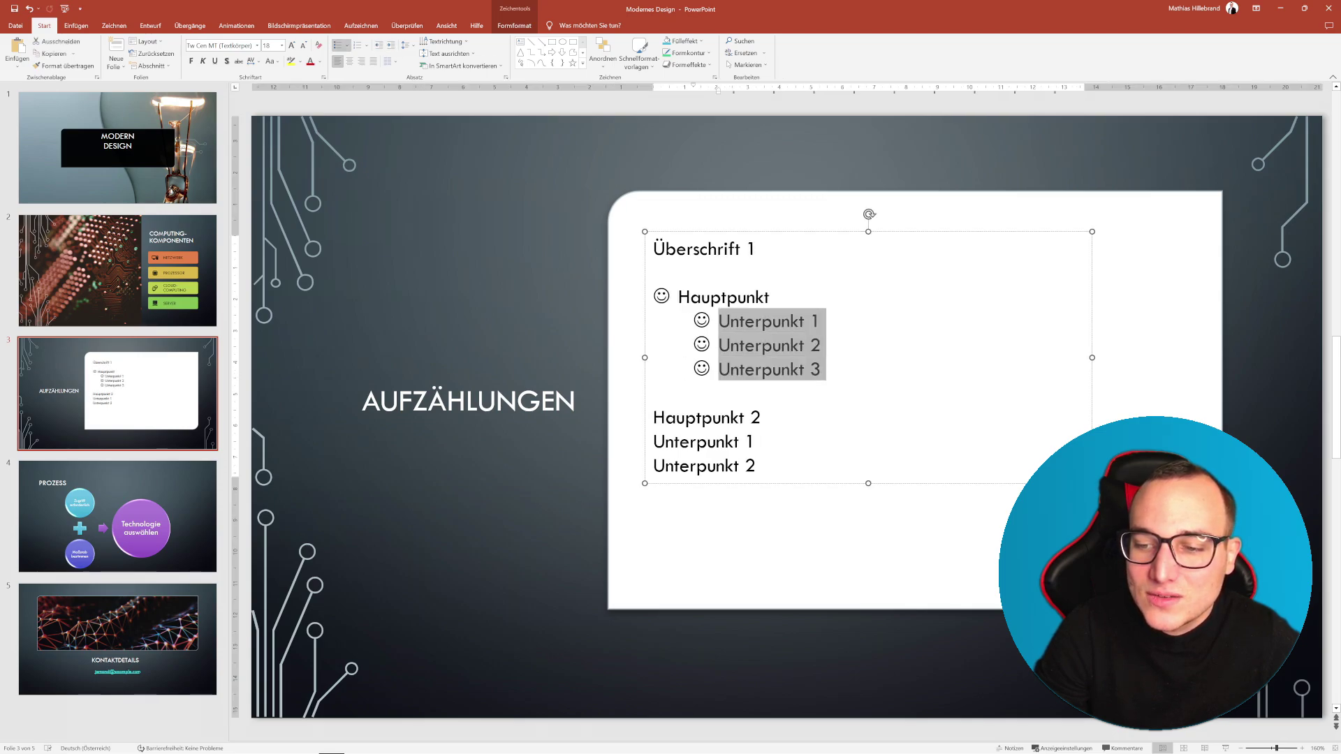
click(380, 46)
click(390, 46)
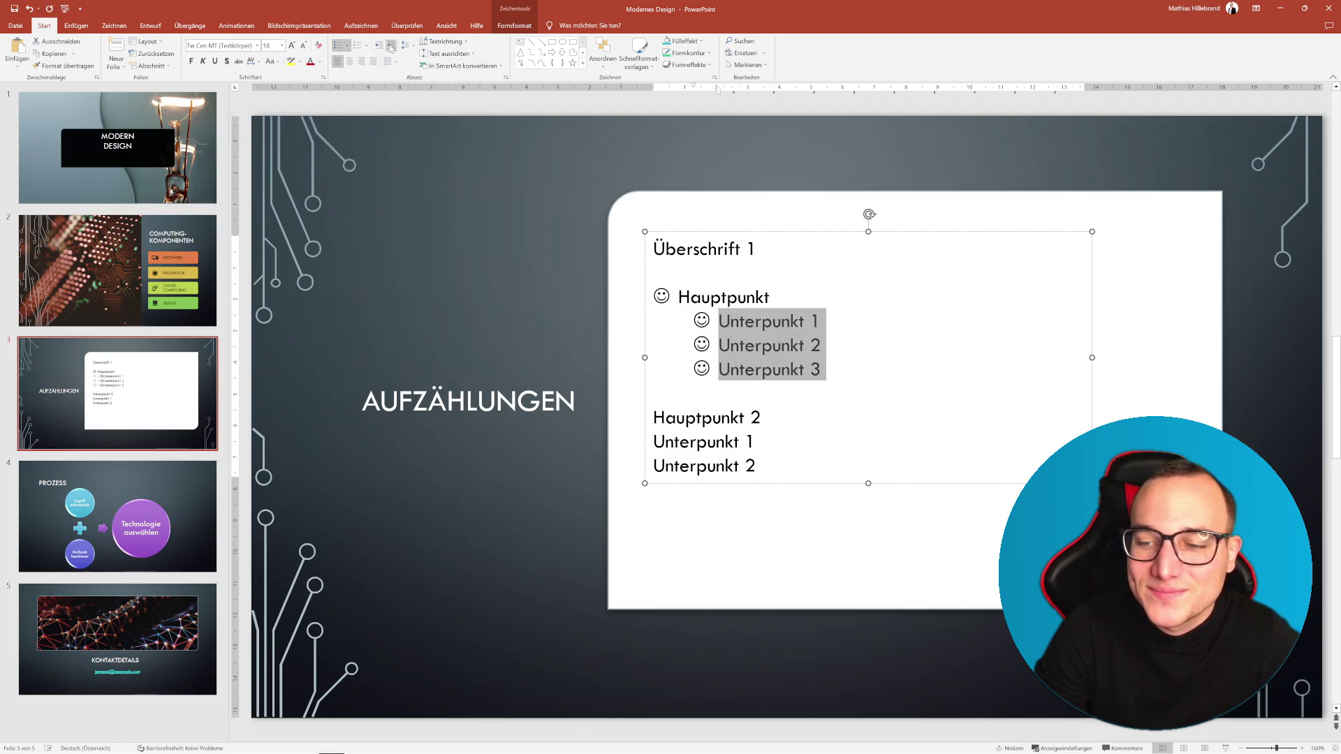
click(721, 320)
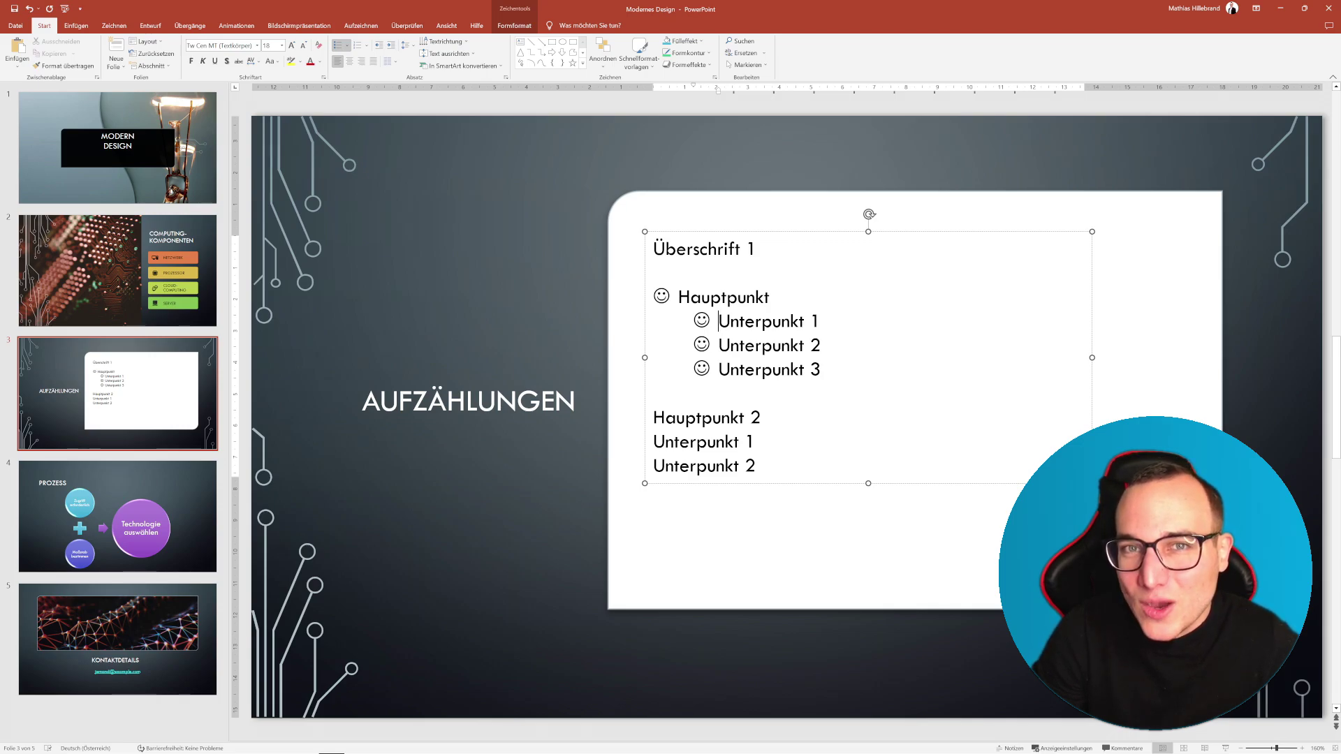
click(347, 46)
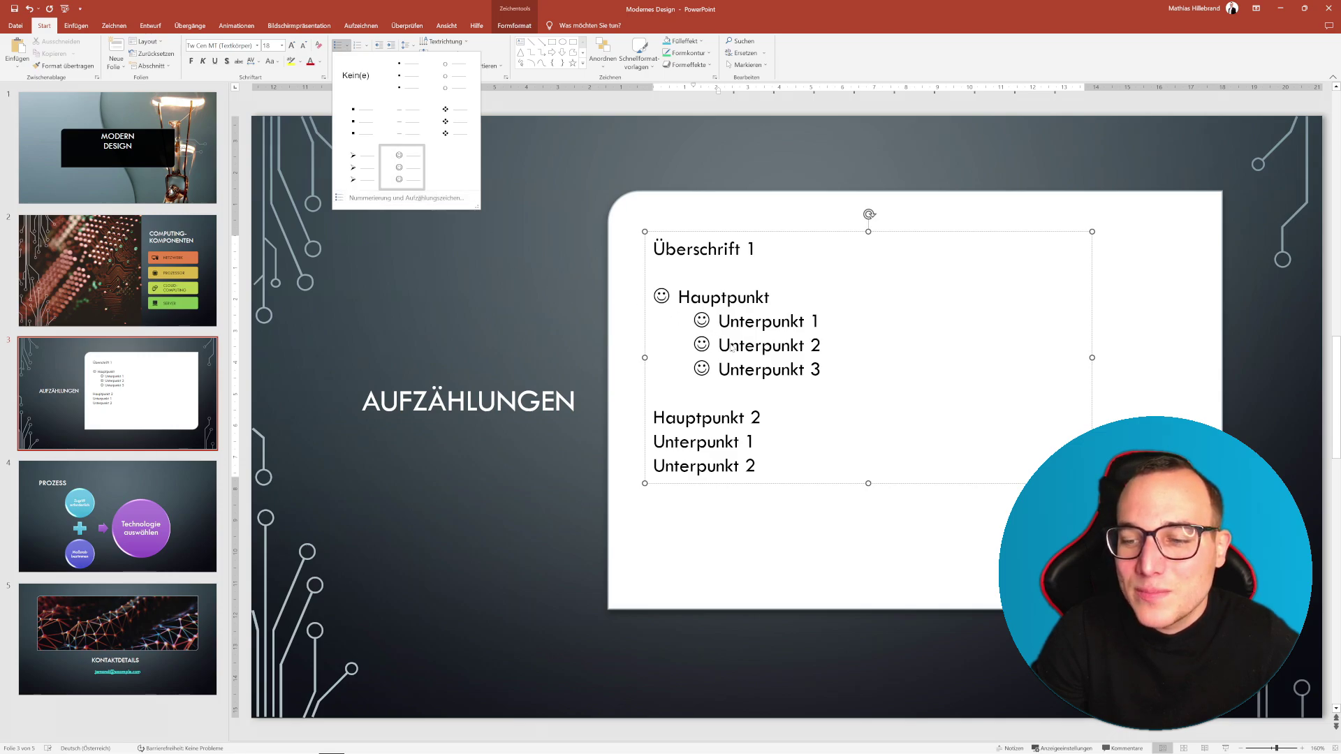
Dismiss the bullet style gallery by clicking at Unterpunkt 1, leaving the list unchanged.
click(719, 321)
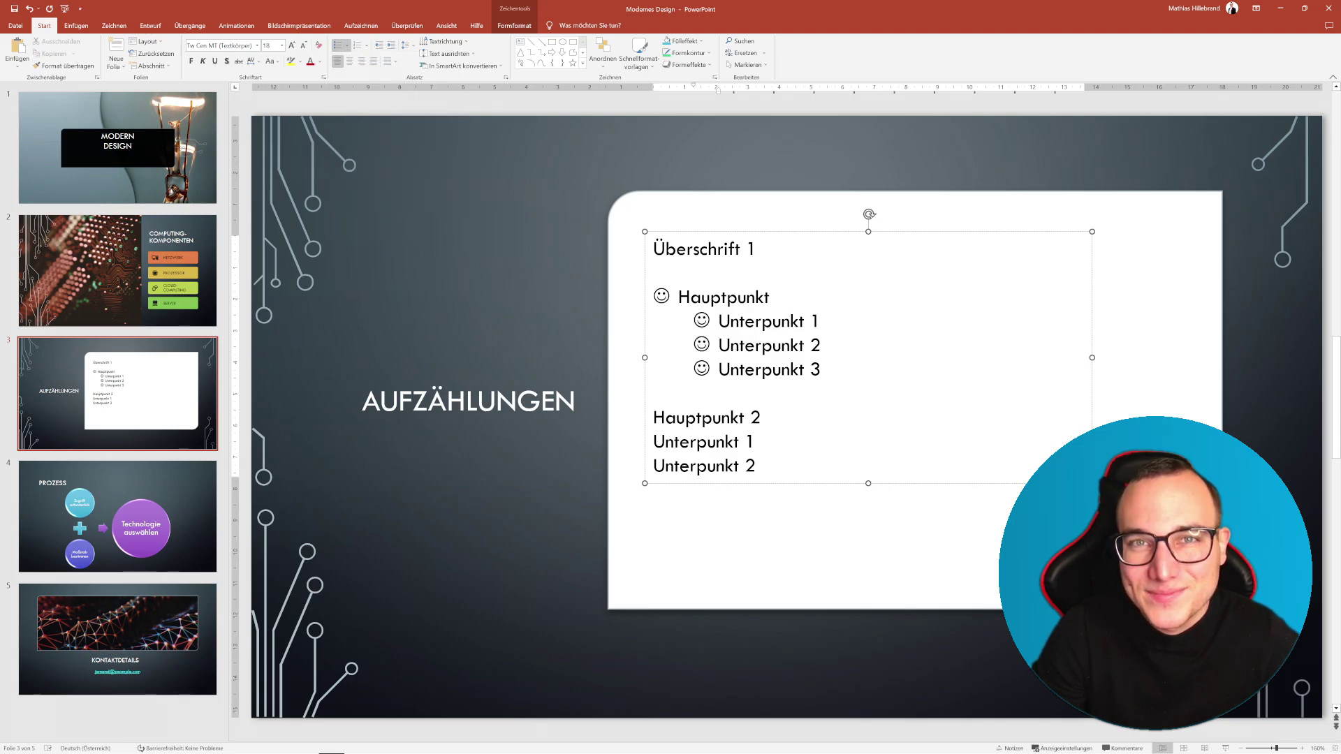